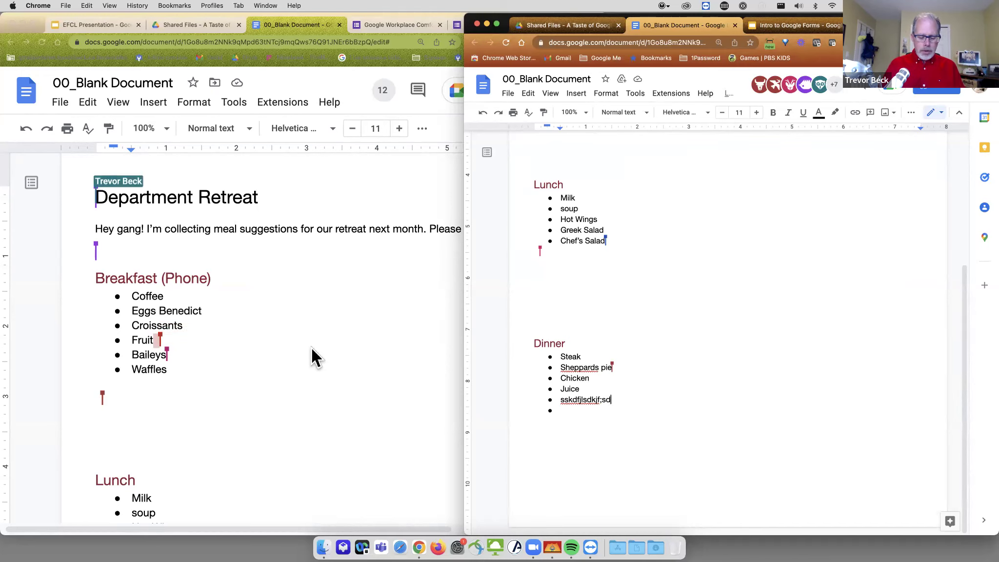
# Step: Start voice typing on the empty line above "I like to play with small puppies and cute kittens."
pyautogui.click(173, 400)
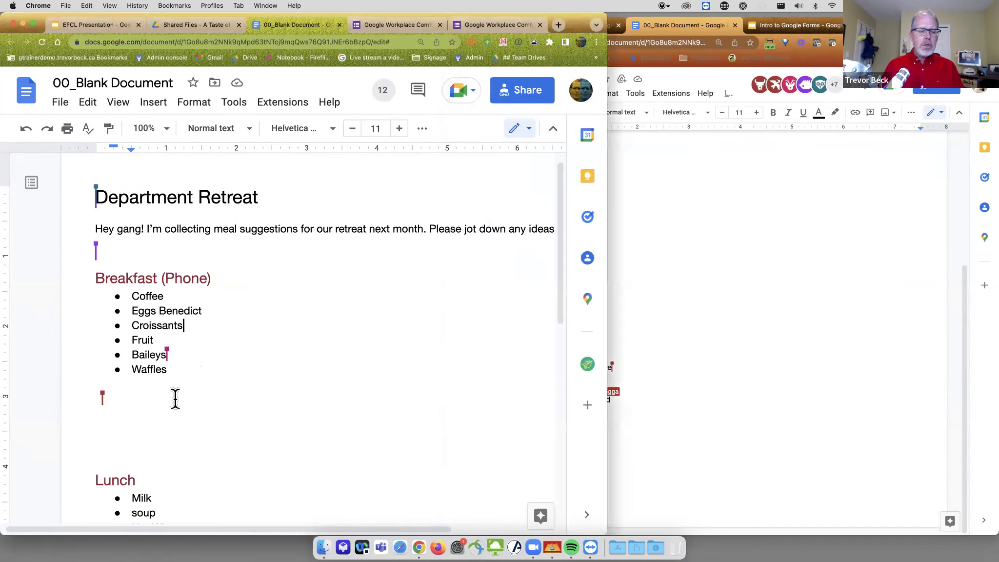
pyautogui.scroll(-3, 358, 365)
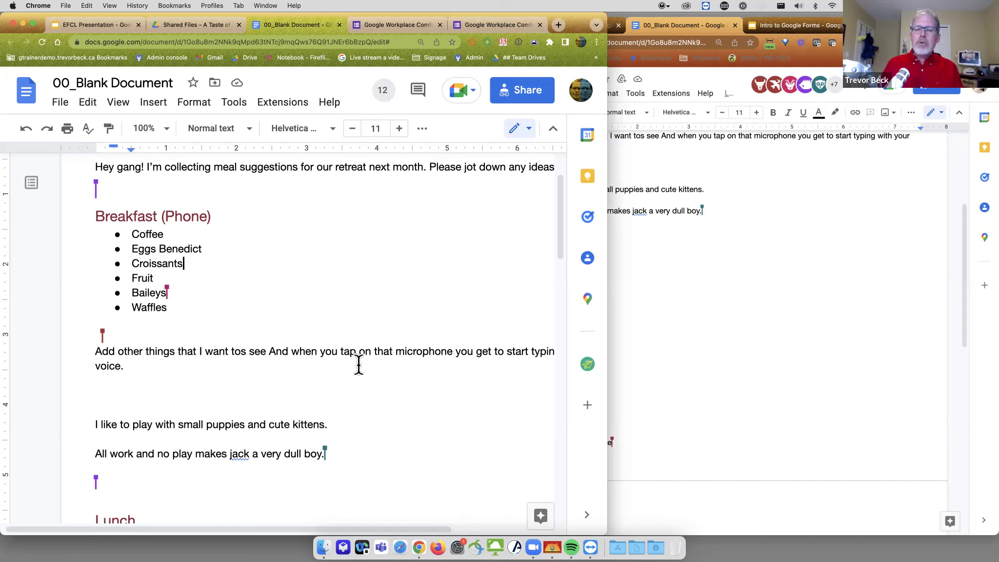
pyautogui.scroll(-1, 313, 381)
pyautogui.click(234, 389)
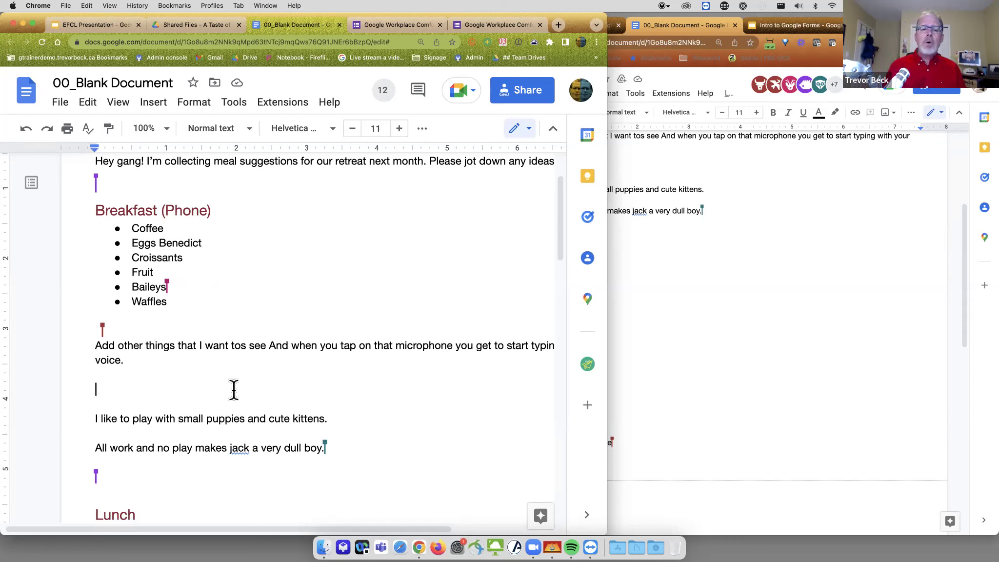
pyautogui.click(241, 105)
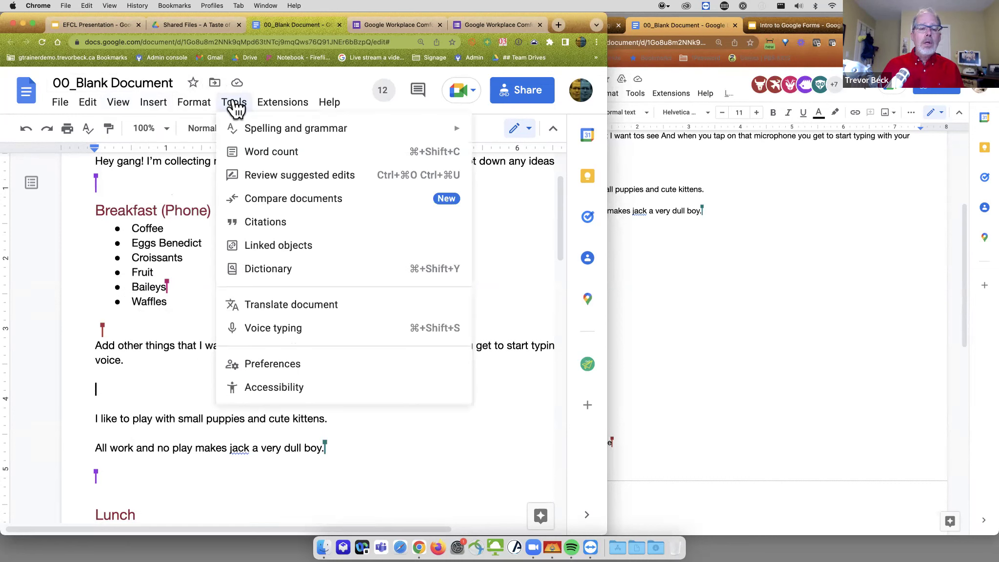
pyautogui.click(253, 332)
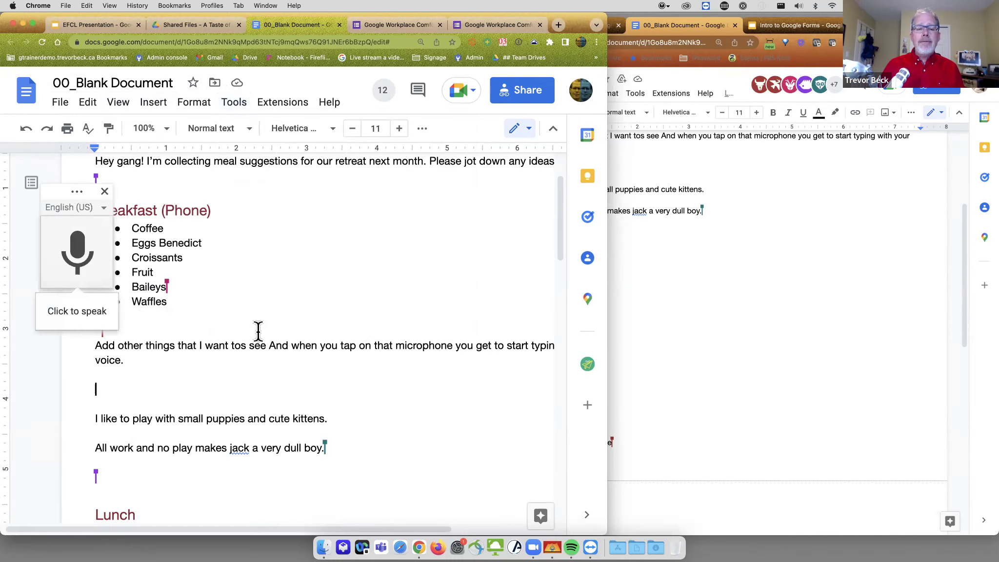
# Step: Dictate a paragraph starting "So that I can do is the same tools", plus "Winky face" and "All usually gives me a winky", and stop recording
pyautogui.click(81, 259)
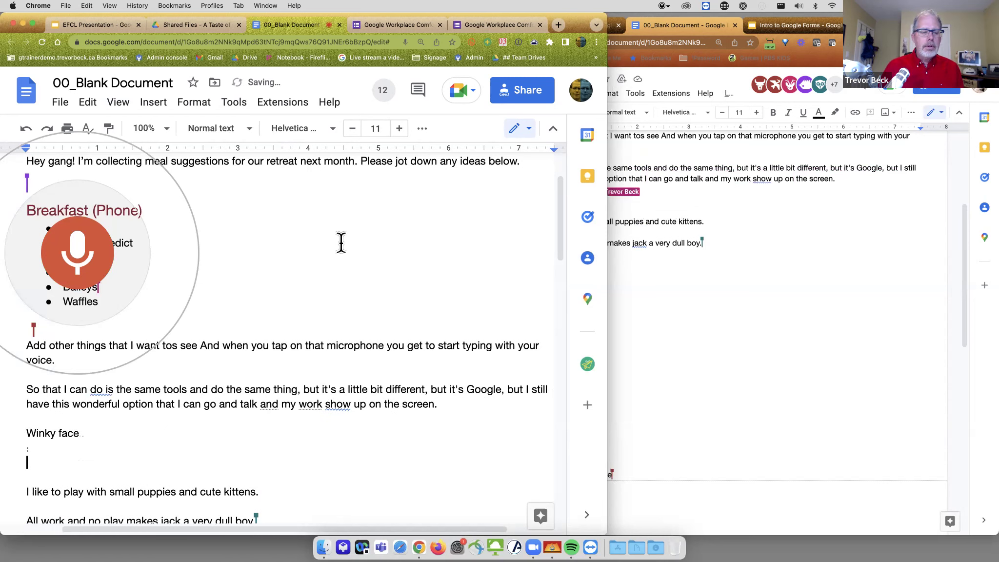
pyautogui.click(96, 284)
pyautogui.scroll(-1, 389, 230)
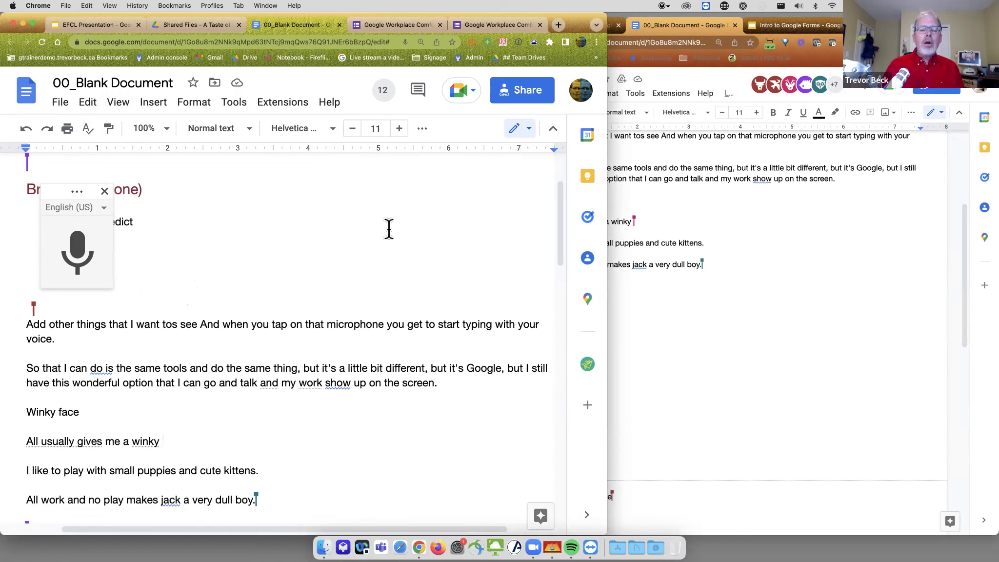
# Step: Switch to the EFCL Presentation, check the presenter view and advance the slideshow to the "Other tools" slide
pyautogui.click(103, 25)
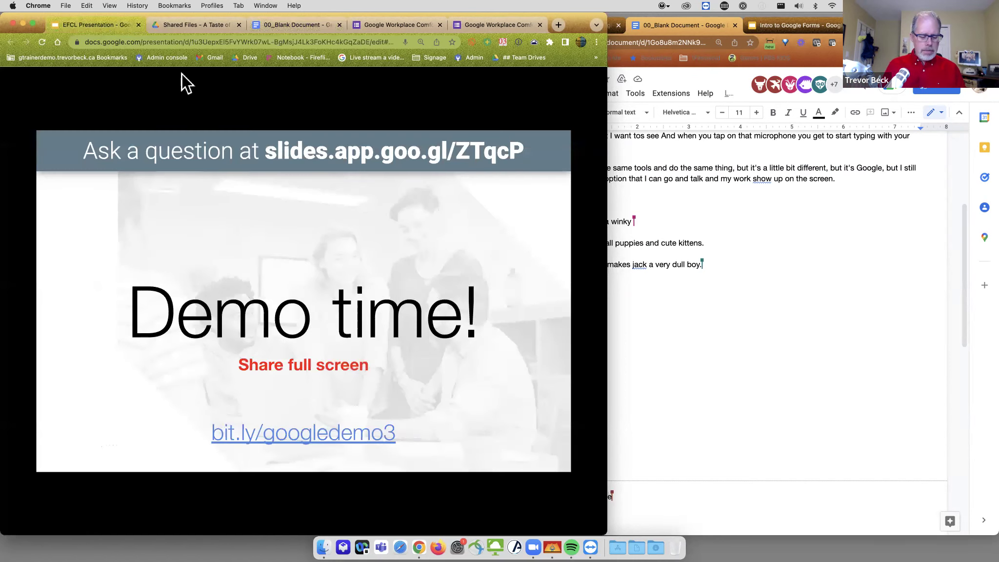
pyautogui.press('super+grave')
pyautogui.press('super+grave')
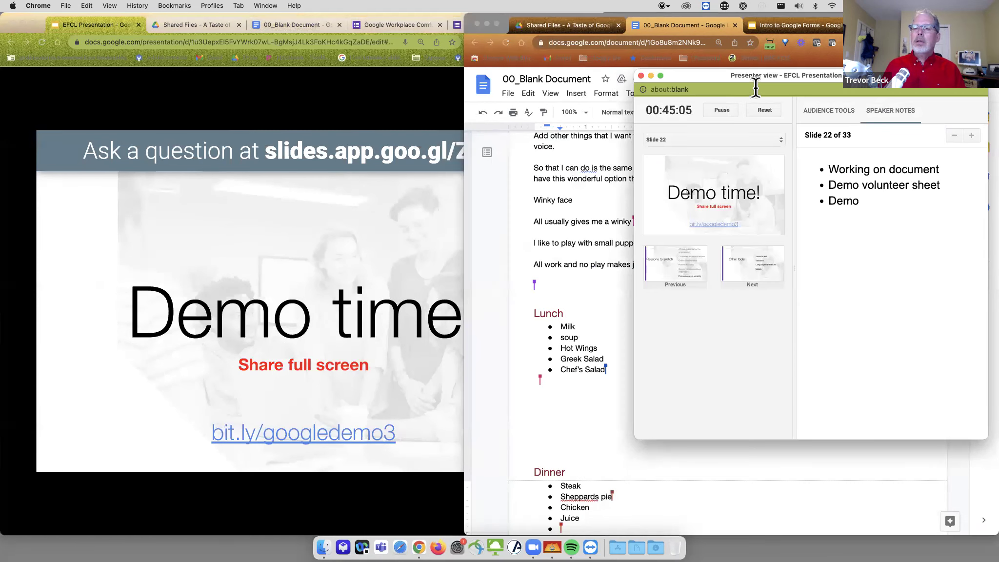
pyautogui.press('super+grave')
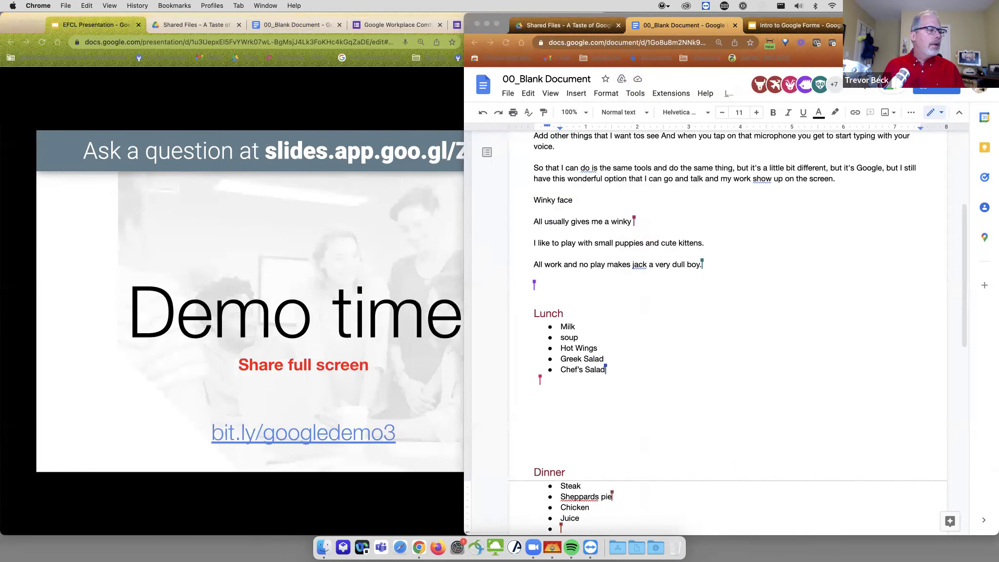
pyautogui.click(374, 196)
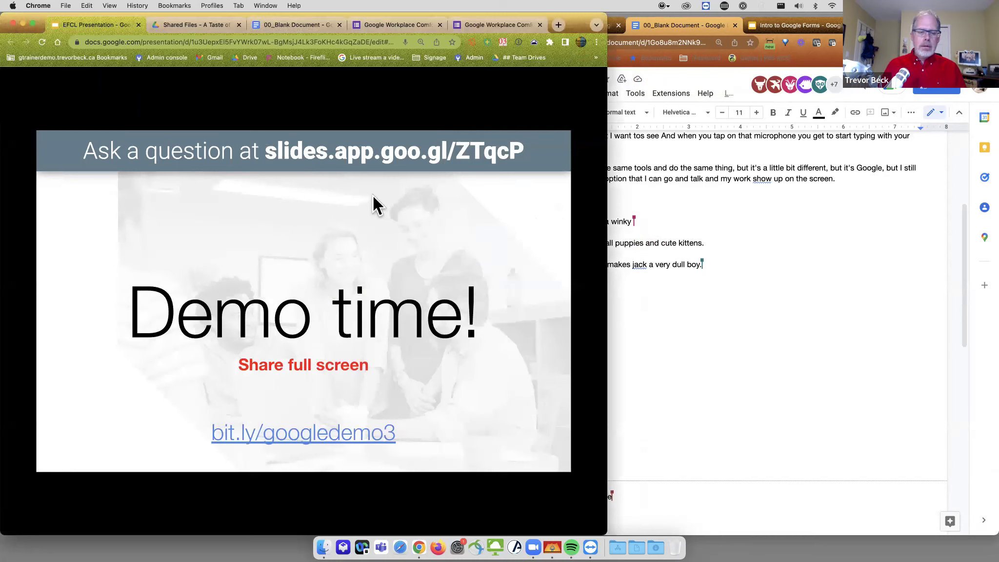
pyautogui.click(374, 196)
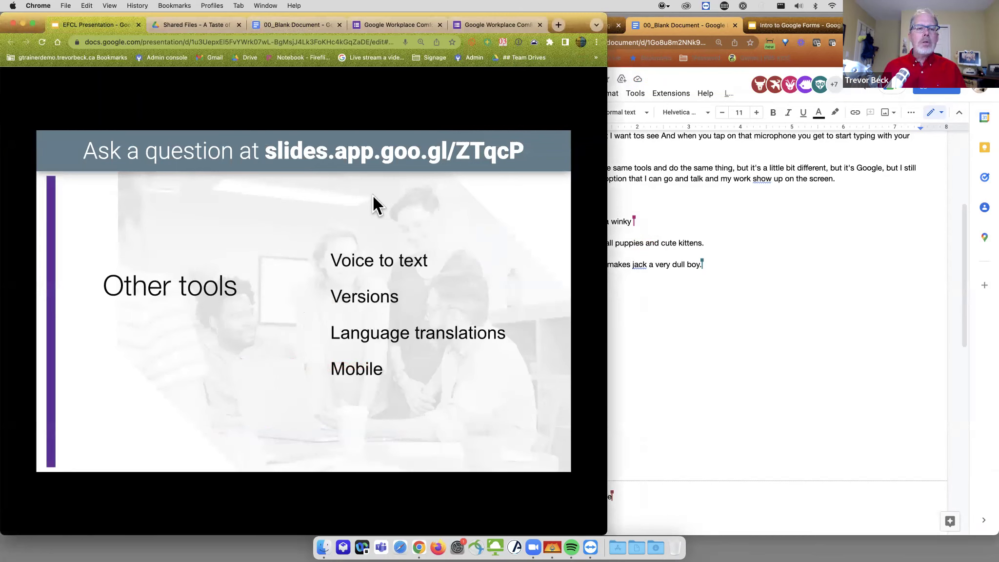
# Step: Return to 00_Blank Document, close the voice typing tool and look over the Breakfast list and the dictated text
pyautogui.click(270, 25)
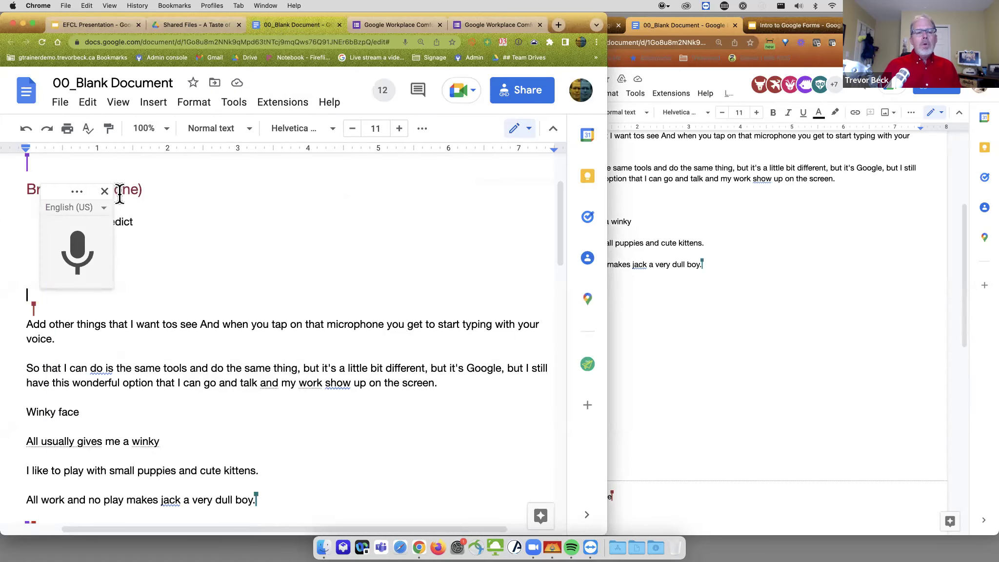
pyautogui.click(105, 191)
pyautogui.scroll(3, 354, 257)
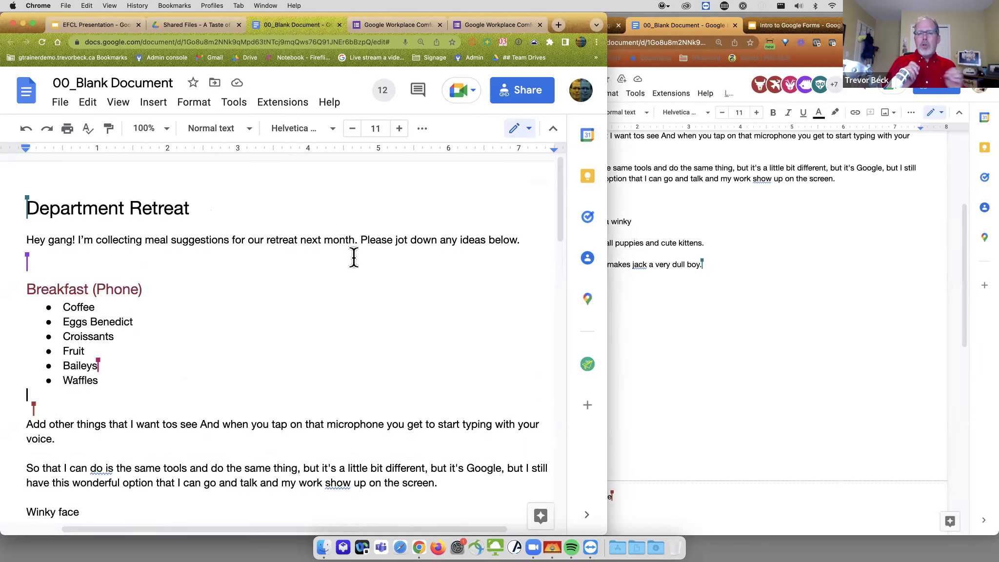
pyautogui.scroll(-5, 372, 319)
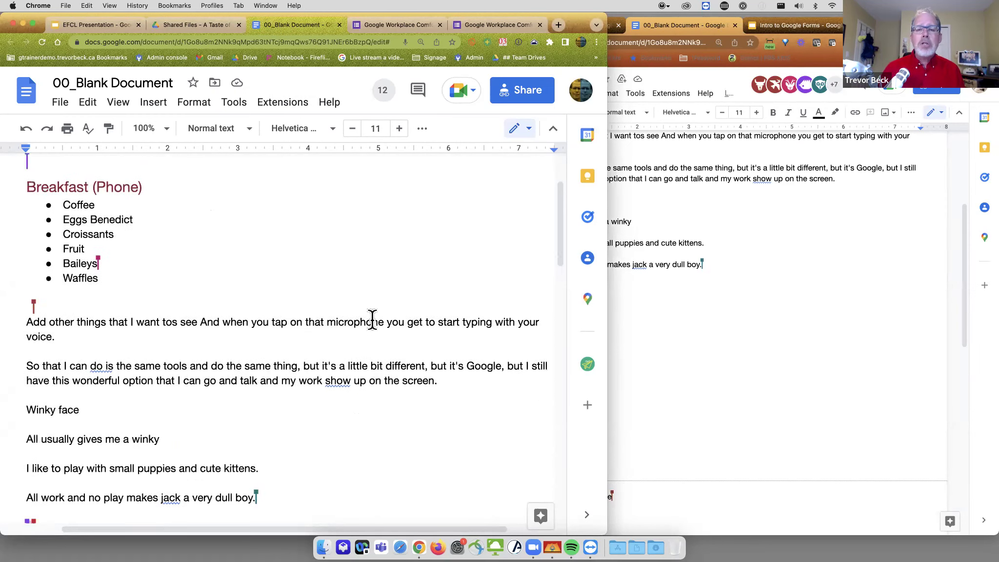
# Step: Open the document's version history and browse back to the oldest saved versions from November 2015
pyautogui.click(60, 104)
pyautogui.moveTo(123, 400)
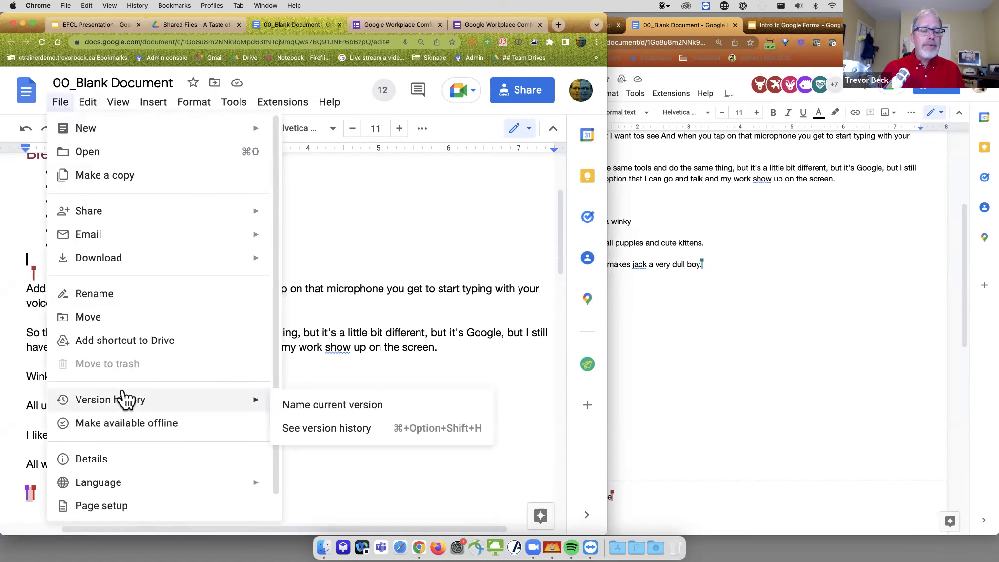
pyautogui.click(336, 430)
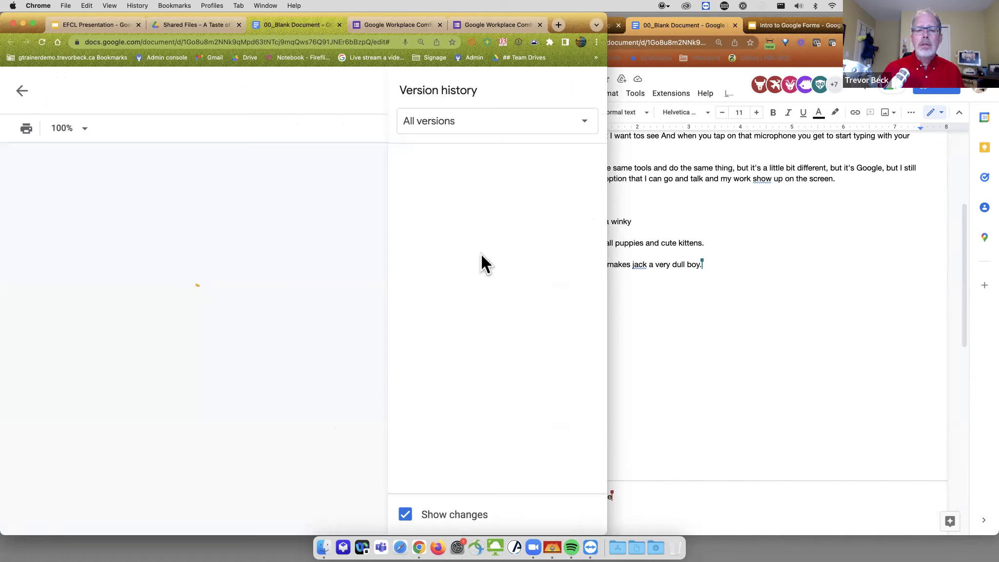
pyautogui.scroll(-10, 598, 173)
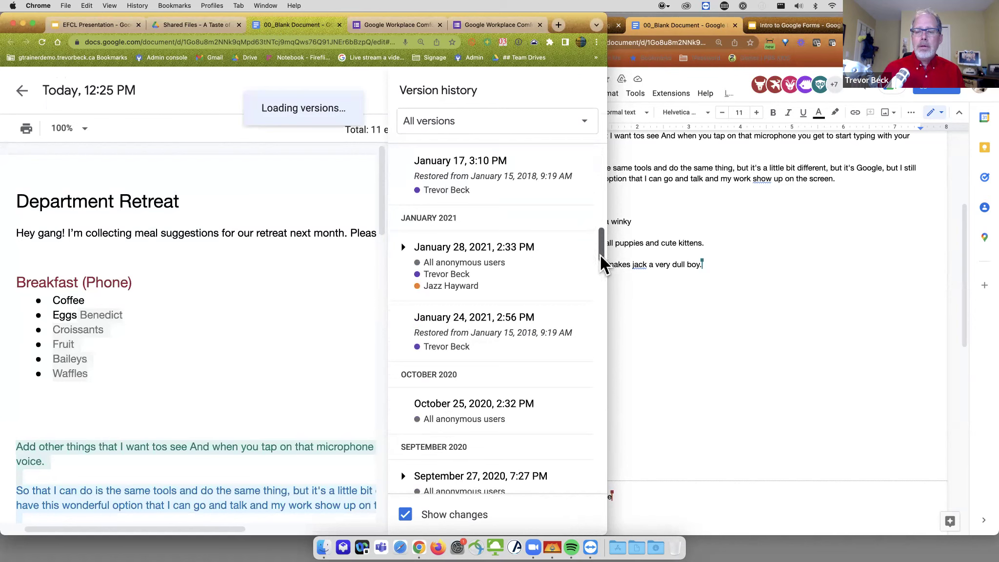
pyautogui.moveTo(600, 267); pyautogui.dragTo(602, 319)
pyautogui.moveTo(603, 381); pyautogui.dragTo(600, 505)
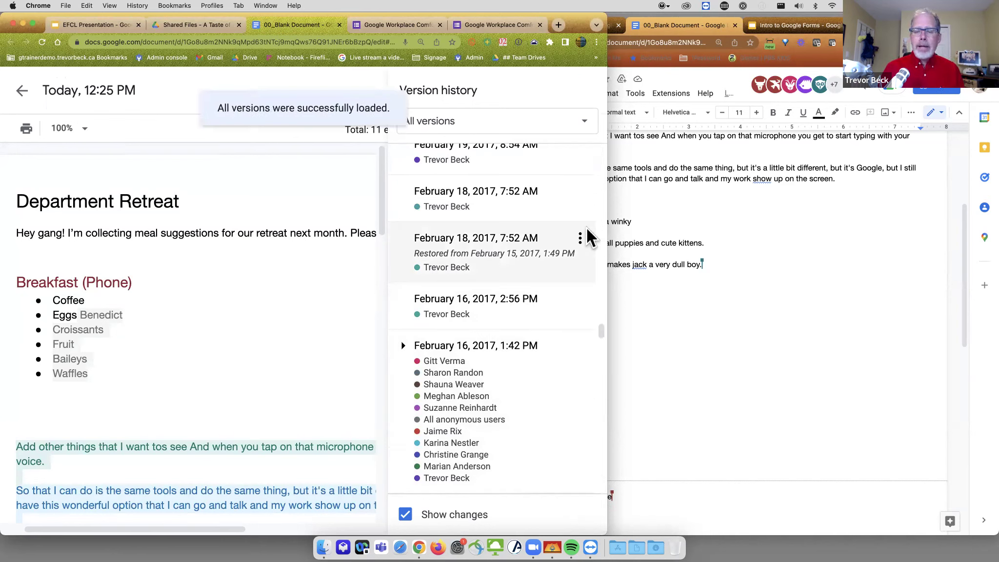
pyautogui.moveTo(600, 329); pyautogui.dragTo(590, 497)
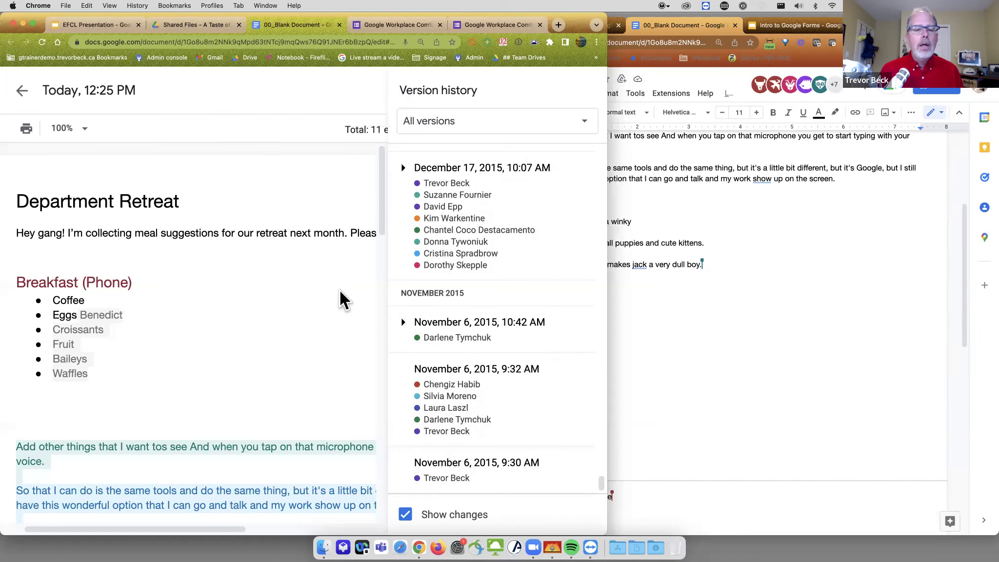
# Step: Display the November 6, 2015, 9:32 AM version and examine the color-coded contributions under Breakfast and Lunch
pyautogui.click(429, 400)
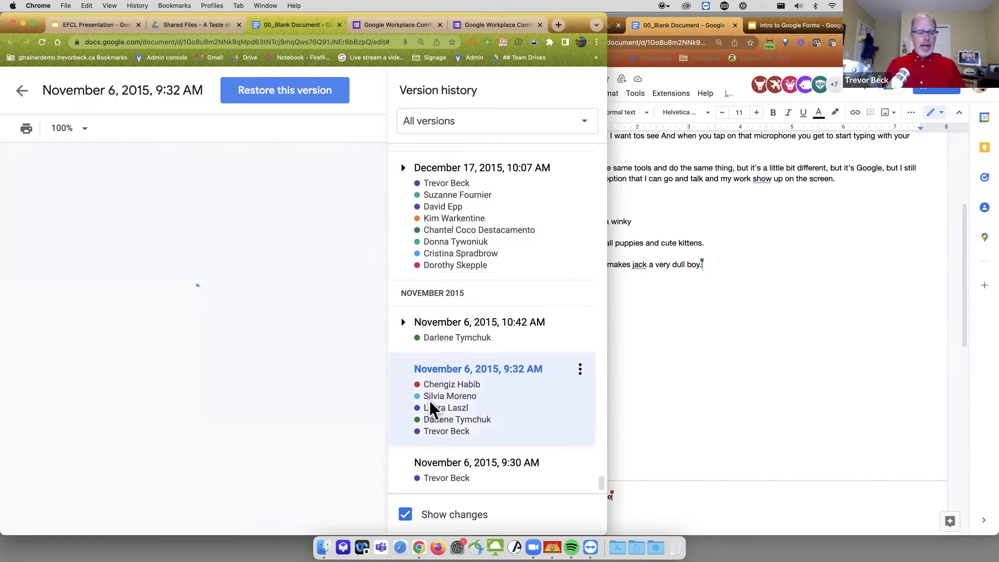
pyautogui.scroll(-4, 163, 297)
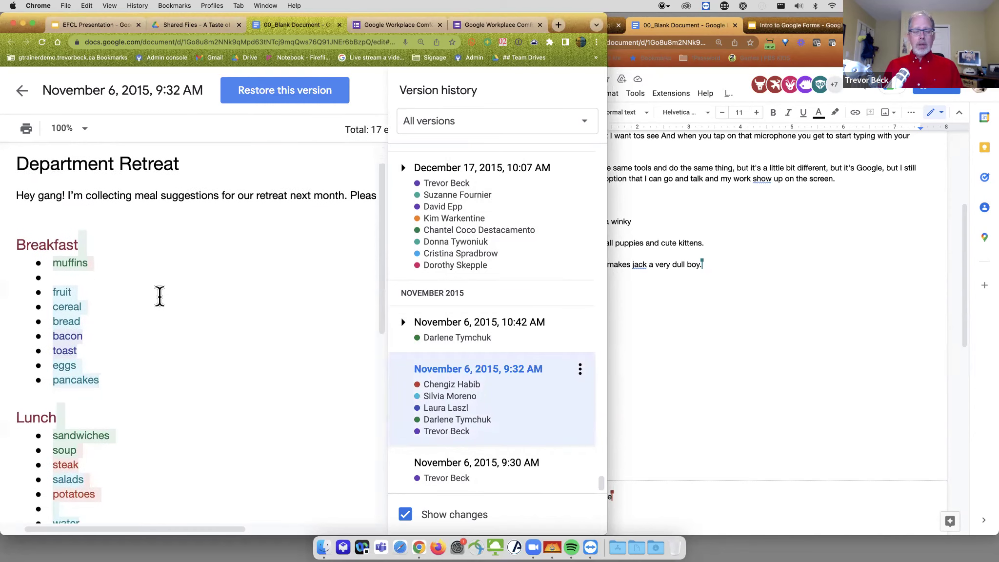
pyautogui.scroll(-1, 160, 295)
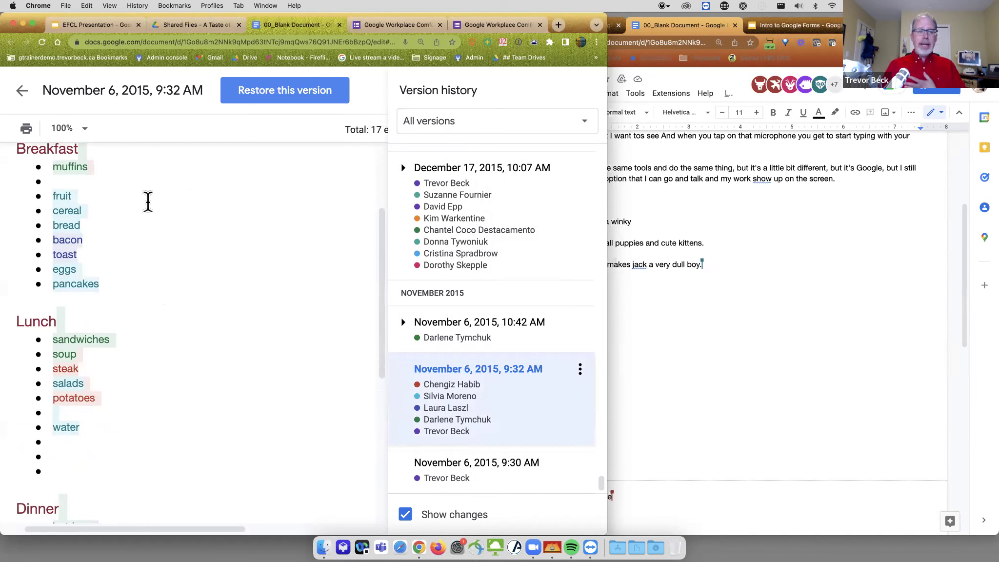
pyautogui.scroll(2, 146, 200)
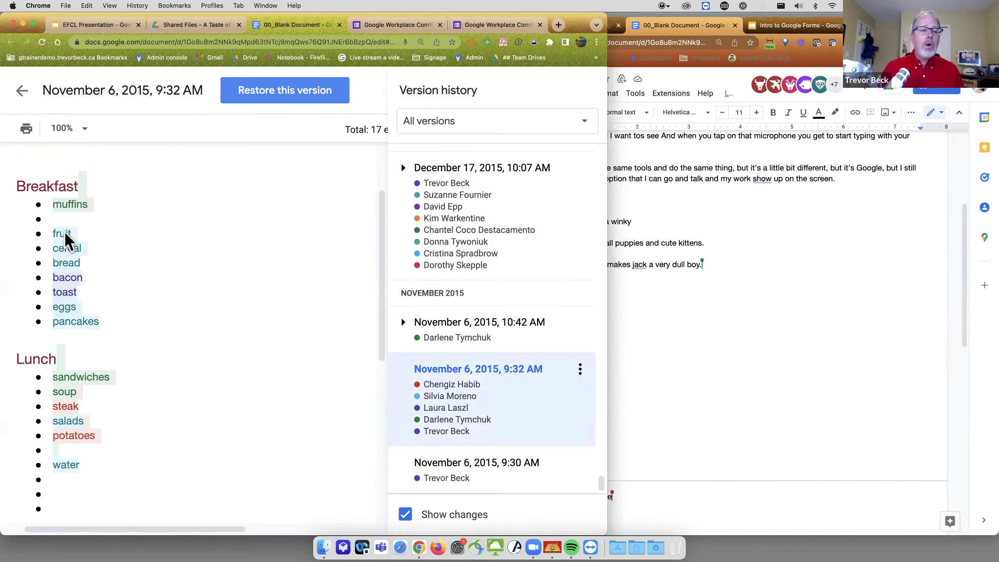
pyautogui.moveTo(61, 206)
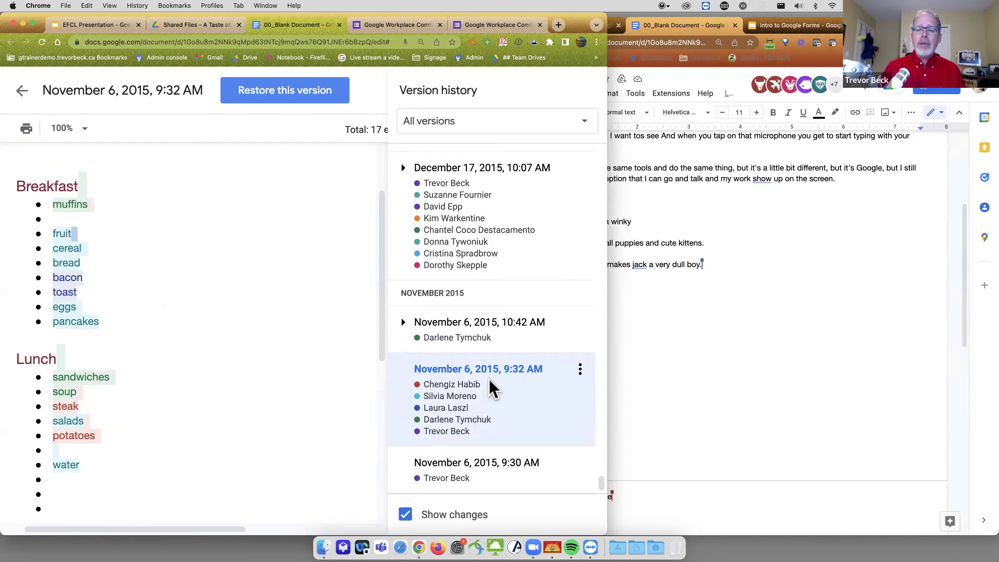
pyautogui.scroll(2, 248, 263)
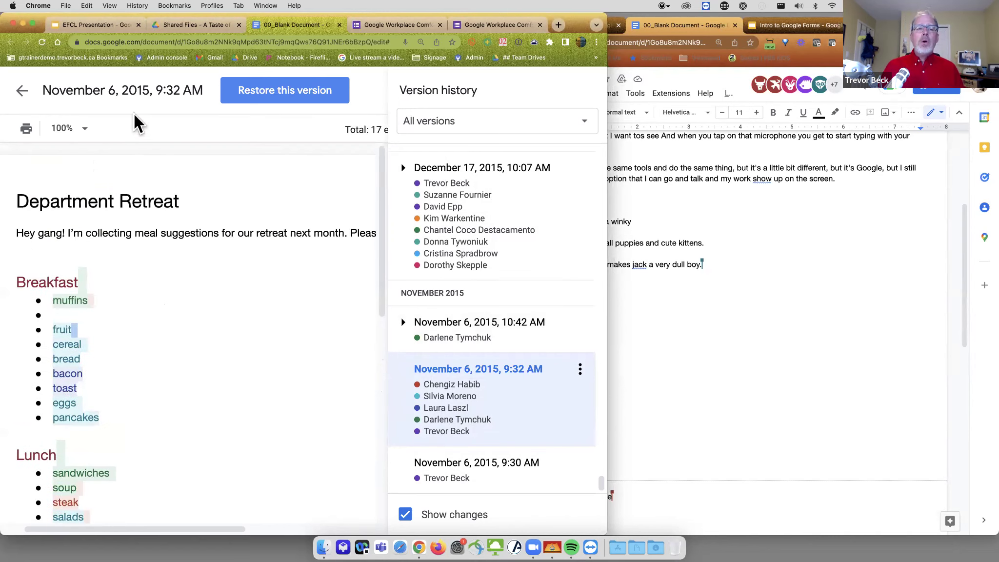
pyautogui.scroll(-3, 195, 304)
pyautogui.scroll(-1, 196, 303)
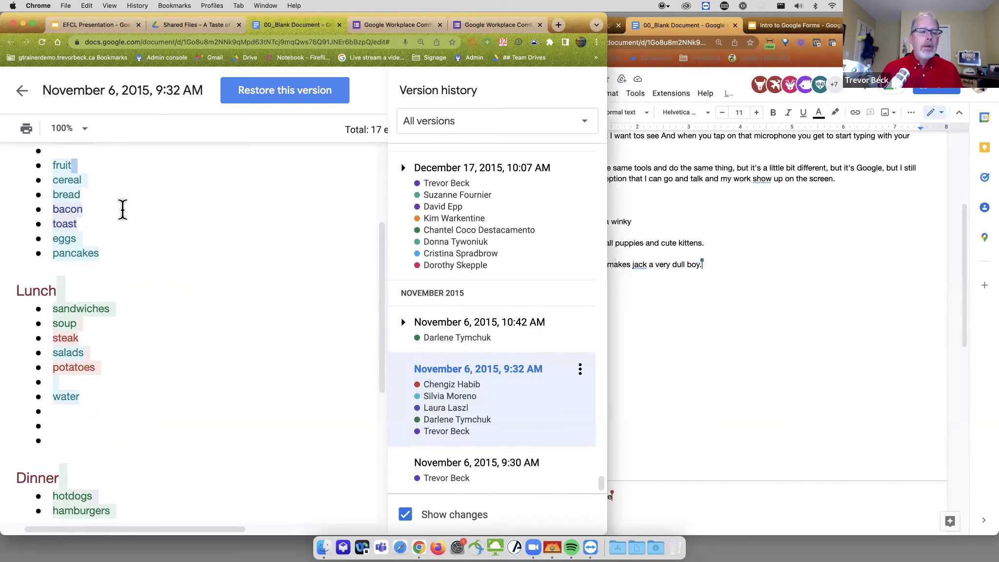
# Step: Copy the Breakfast items from fruit to pancakes out of the old version and paste them below Waffles in the current document
pyautogui.scroll(1, 122, 208)
pyautogui.moveTo(52, 176); pyautogui.dragTo(113, 268)
pyautogui.press('cmd+c')
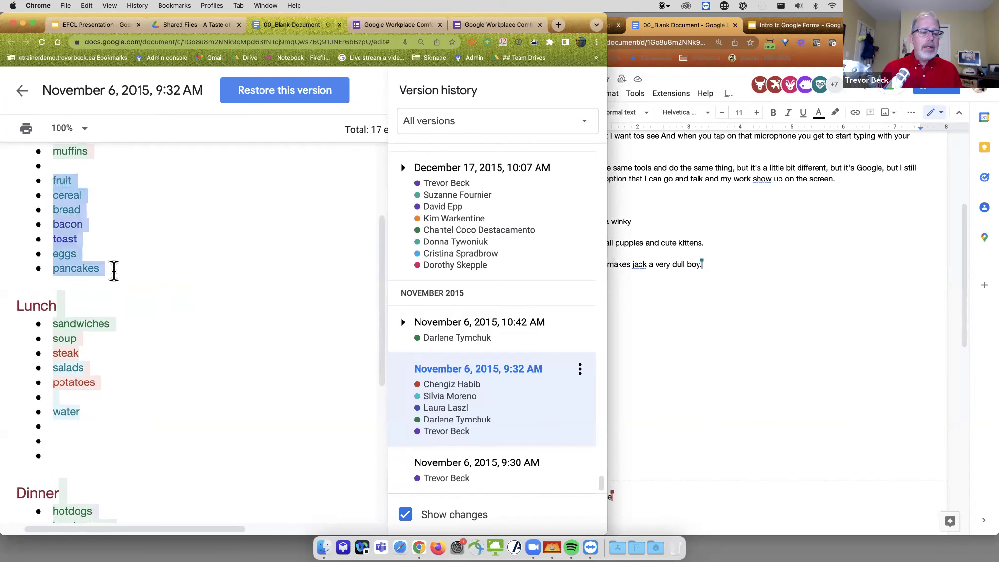
pyautogui.click(22, 91)
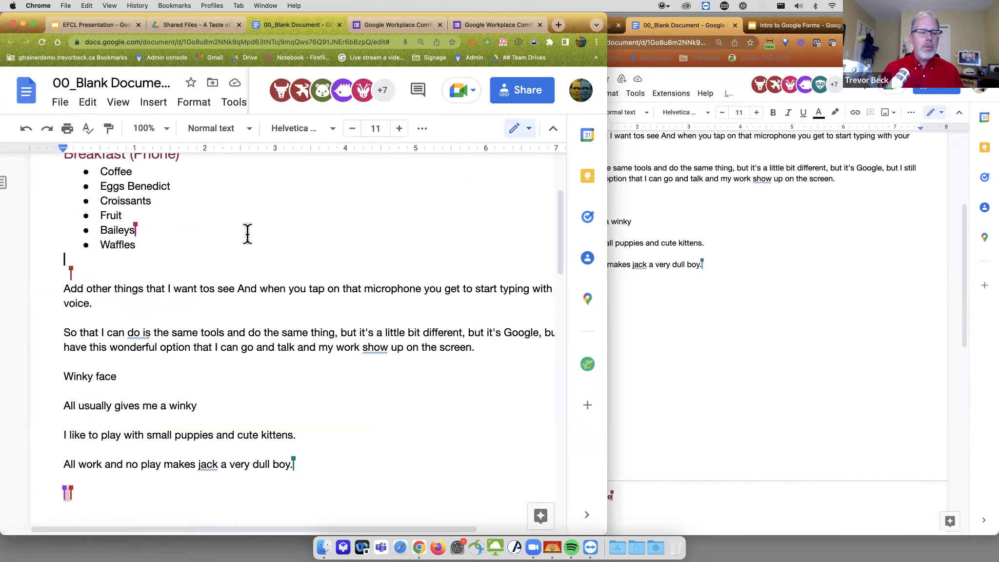
pyautogui.click(195, 269)
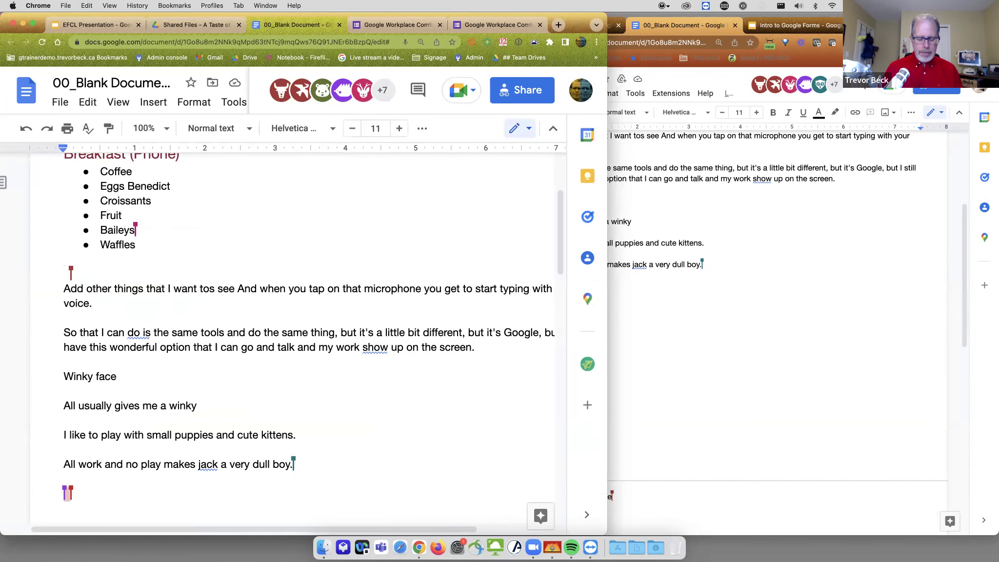
pyautogui.press('Return')
pyautogui.press('cmd+v')
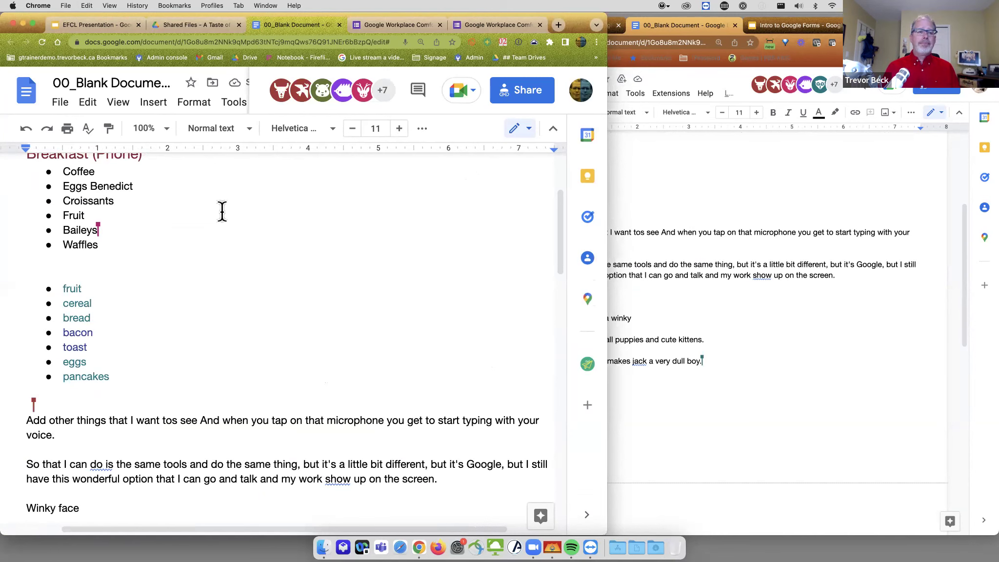
# Step: Check the "Other tools" slide, open the 01_ Sherlock Holmes document from the shared Drive folder, and bring the other browser window forward
pyautogui.click(103, 24)
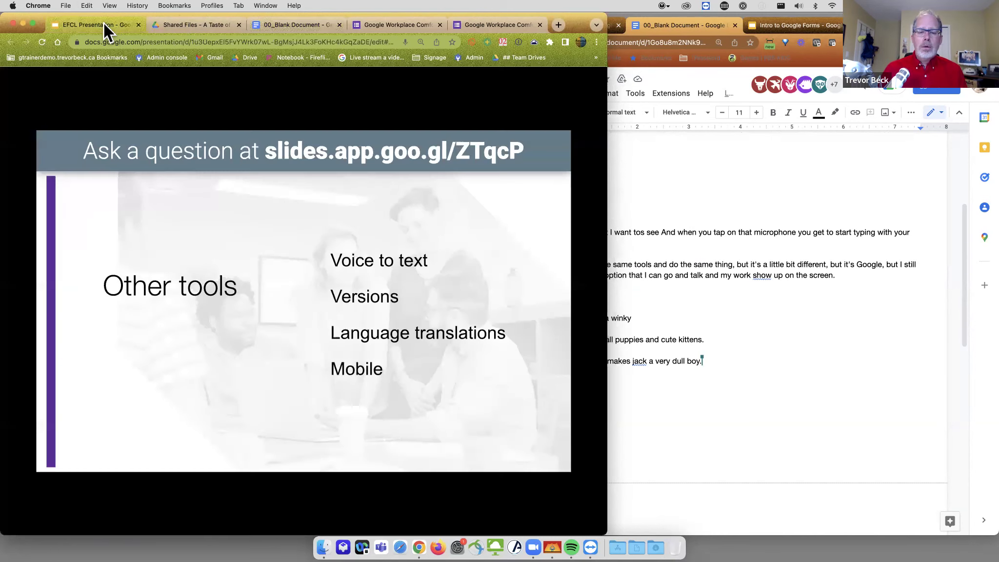
pyautogui.click(198, 26)
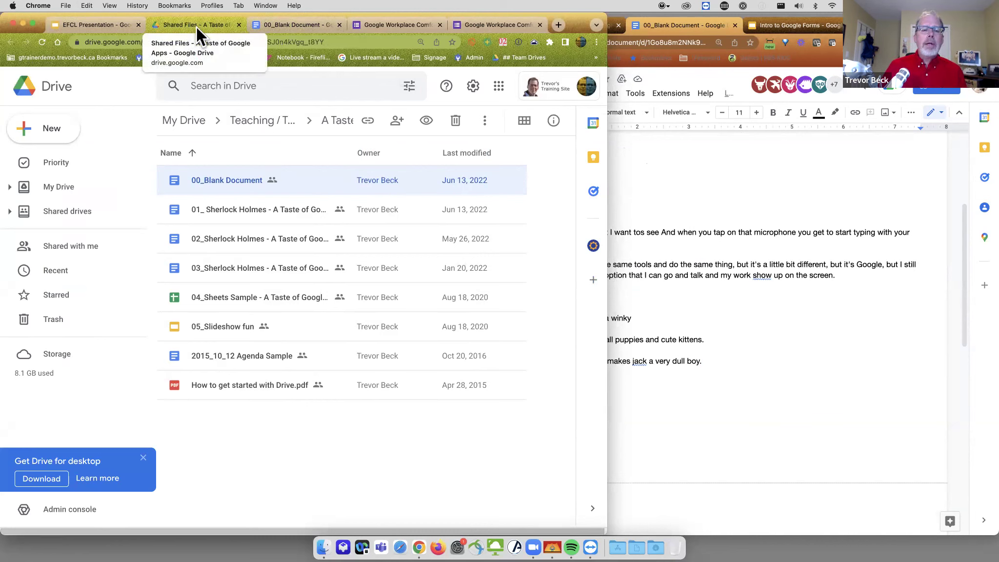
pyautogui.doubleClick(208, 215)
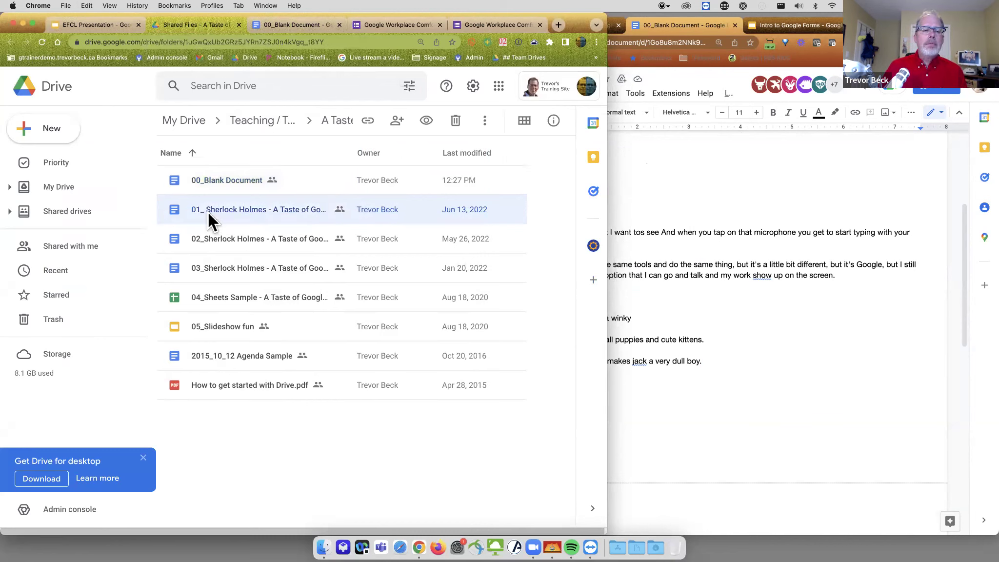
pyautogui.click(701, 200)
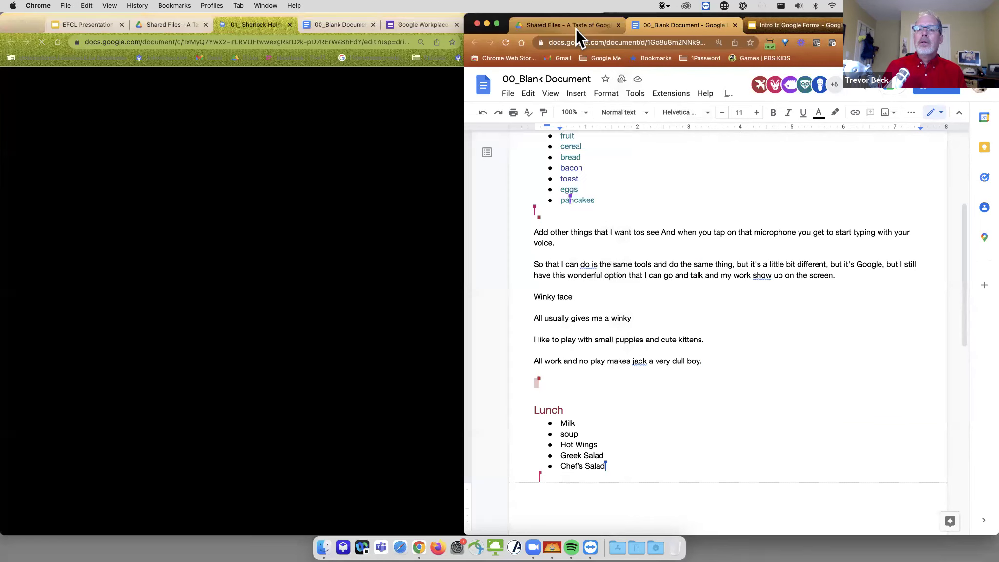
# Step: Open the 01_ Sherlock Holmes document from Shared Files in the second browser window and resize both windows to sit side by side
pyautogui.click(577, 29)
pyautogui.doubleClick(661, 212)
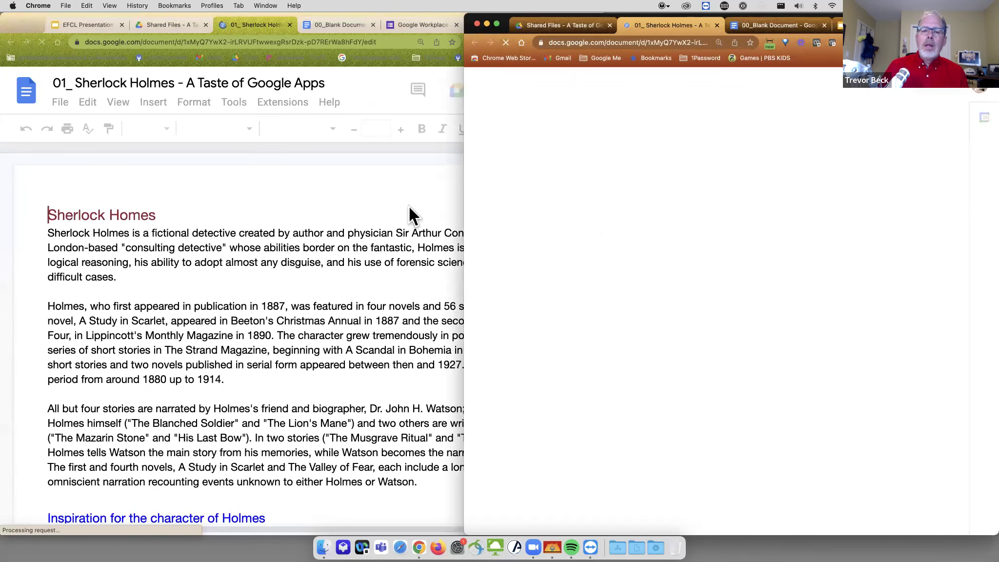
pyautogui.click(409, 206)
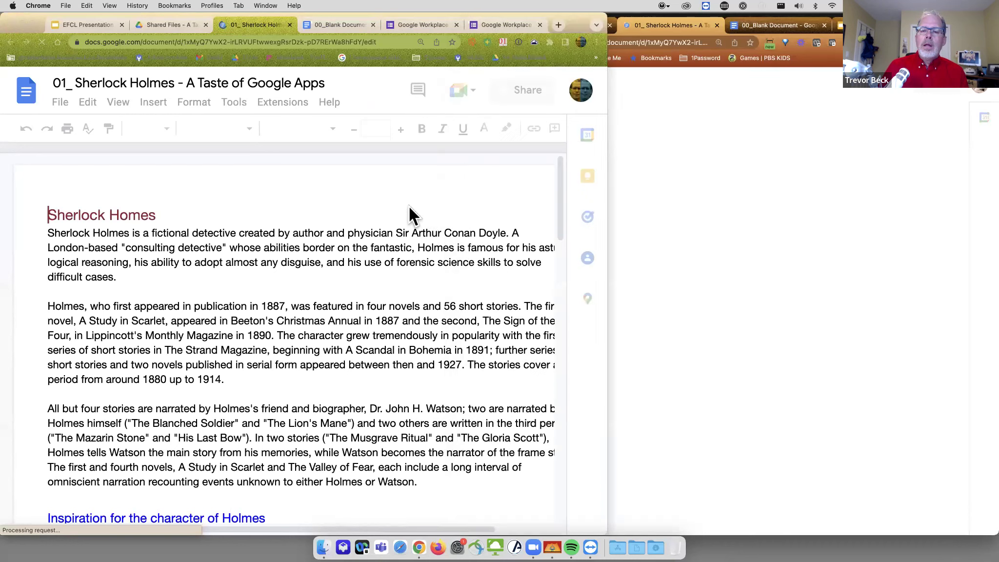
pyautogui.click(663, 272)
pyautogui.moveTo(464, 301); pyautogui.dragTo(559, 302)
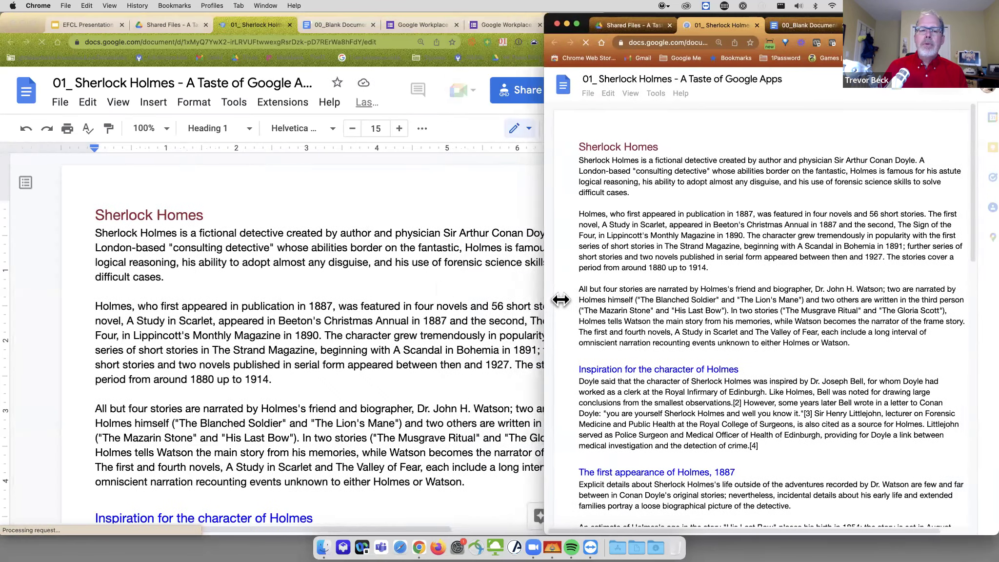
pyautogui.click(438, 282)
pyautogui.moveTo(609, 301); pyautogui.dragTo(559, 301)
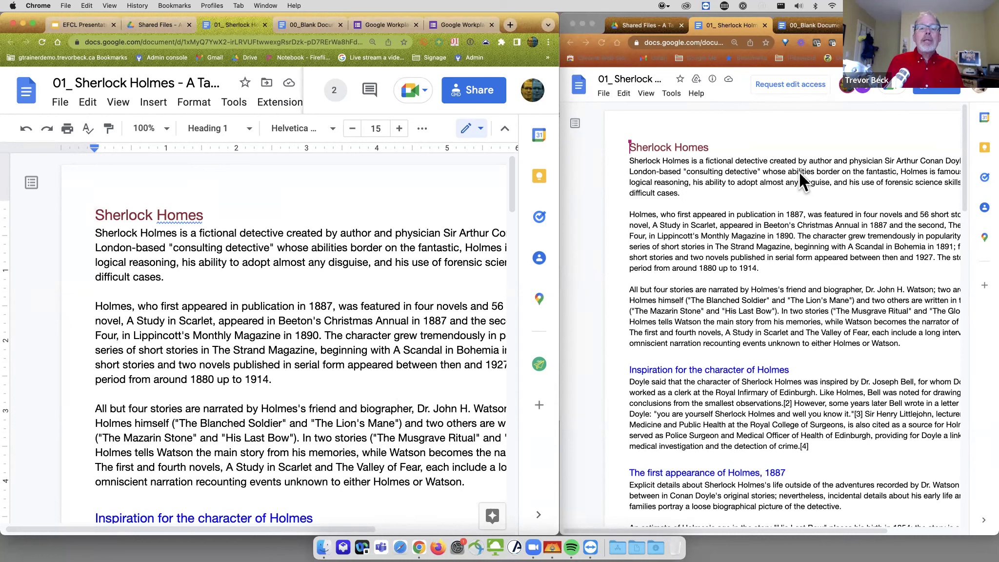
pyautogui.click(762, 192)
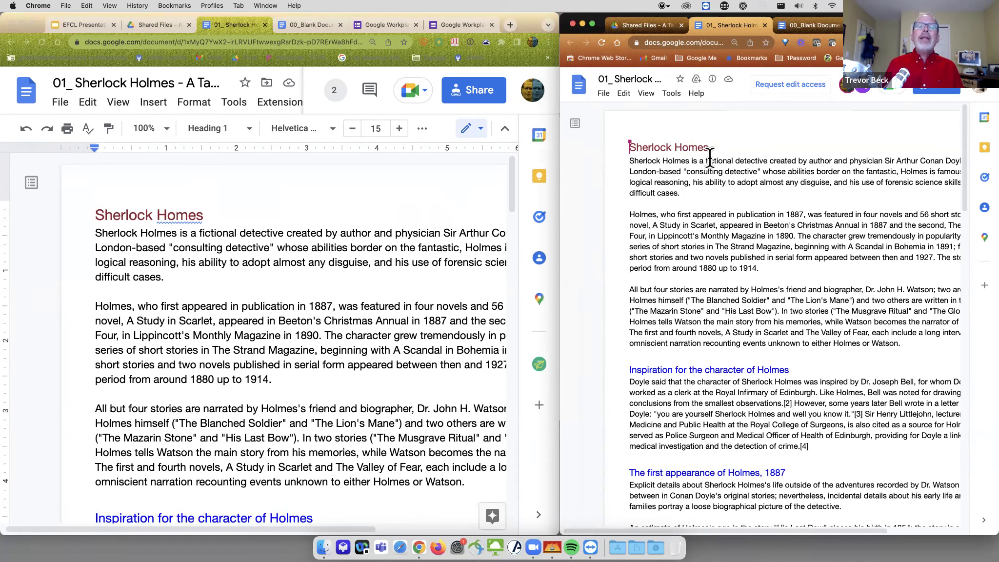
pyautogui.moveTo(681, 182); pyautogui.dragTo(752, 195)
pyautogui.moveTo(671, 181); pyautogui.dragTo(704, 236)
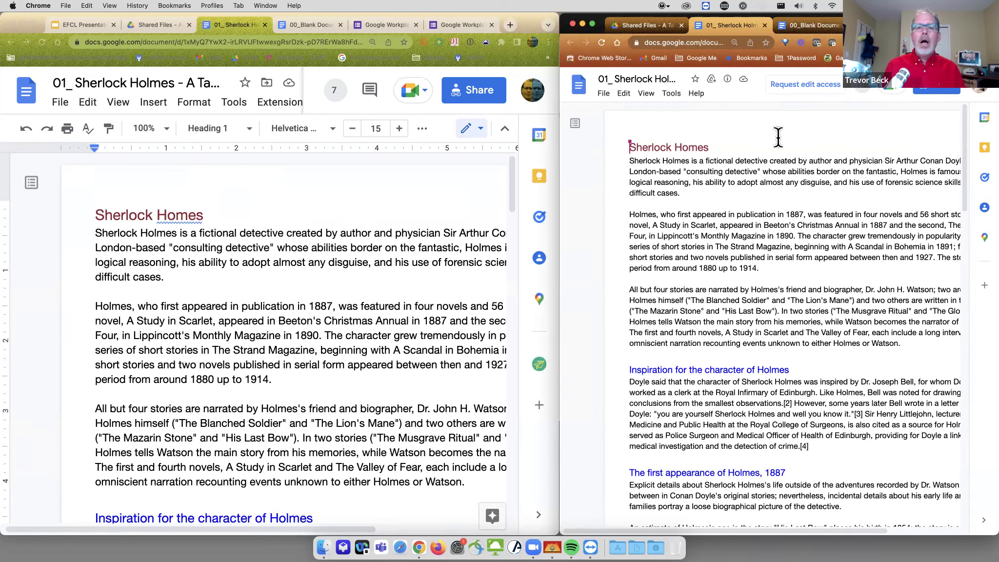
# Step: Correct the misspelled surname in the document's main heading so that it reads "Sherlock Holmes"
pyautogui.click(174, 212)
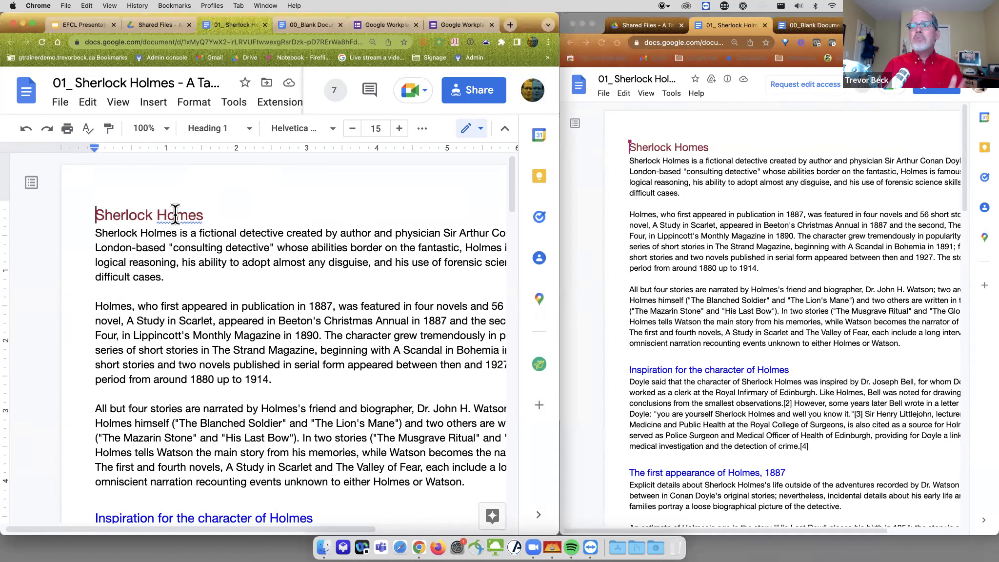
pyautogui.click(174, 212)
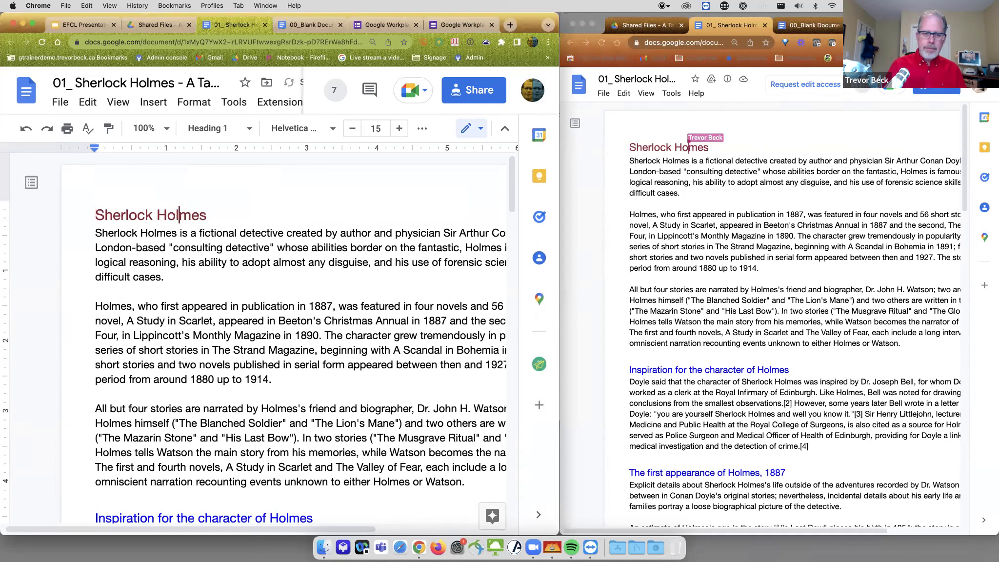
pyautogui.click(361, 233)
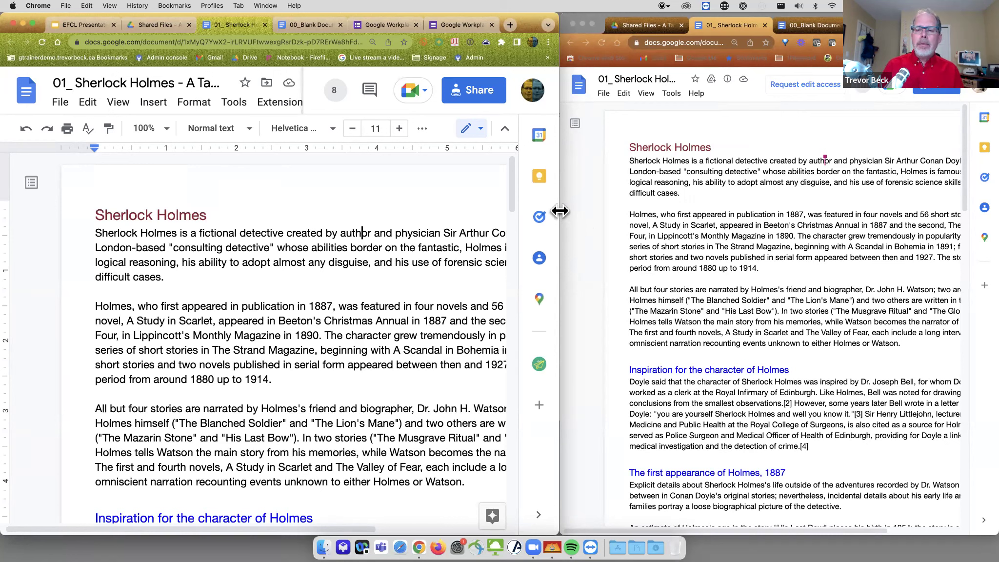
# Step: Widen the browser window, create a Ukrainian translated copy of the Sherlock Holmes document, and go back to the "Other tools" slide
pyautogui.moveTo(573, 209); pyautogui.dragTo(736, 210)
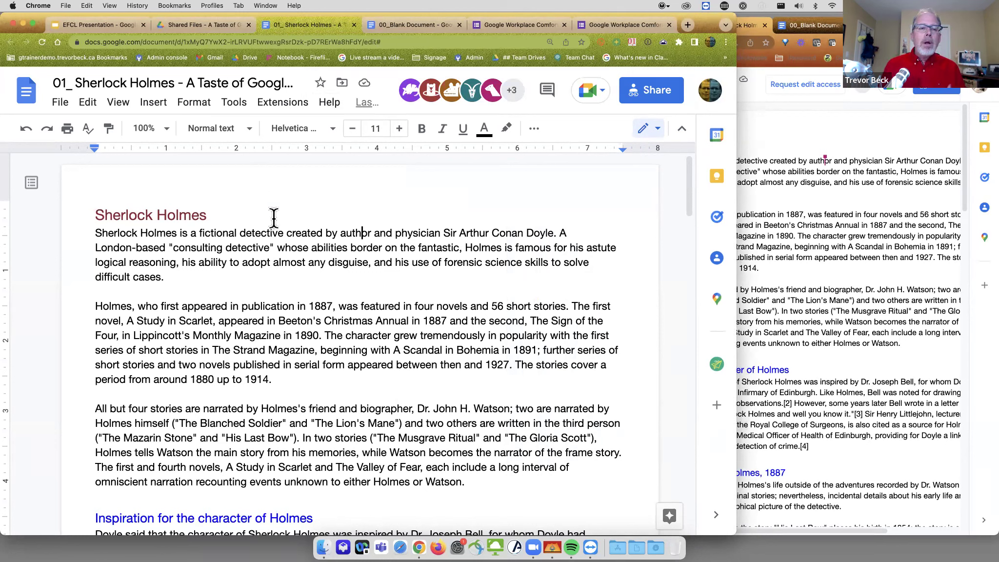
pyautogui.scroll(-1, 346, 271)
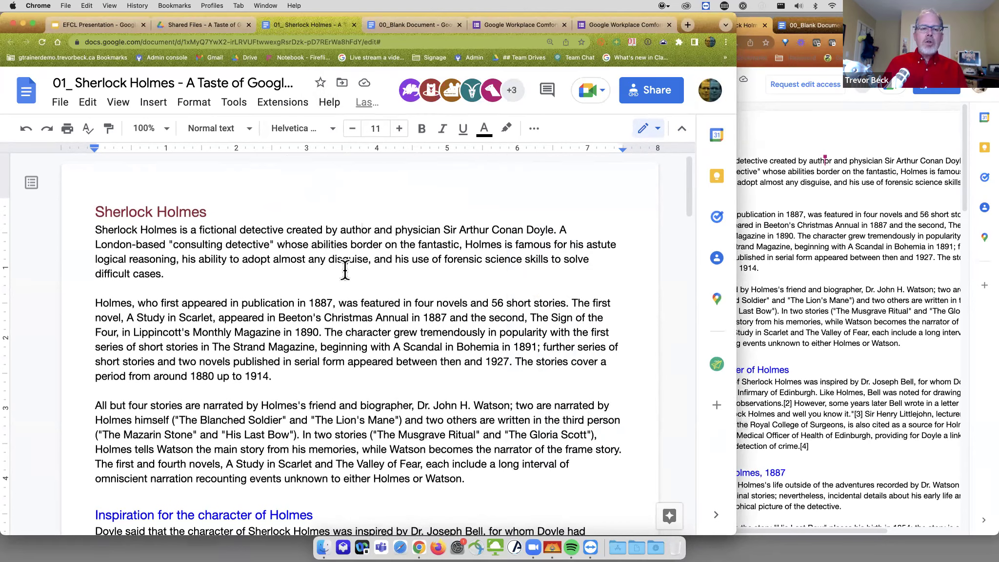
pyautogui.click(235, 103)
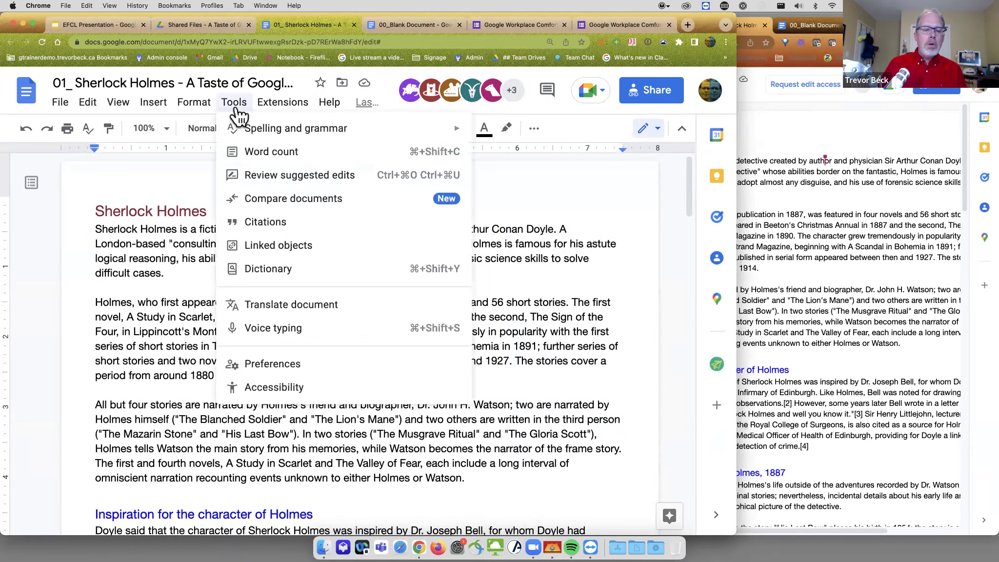
pyautogui.click(297, 305)
pyautogui.click(348, 334)
pyautogui.scroll(-20, 350, 339)
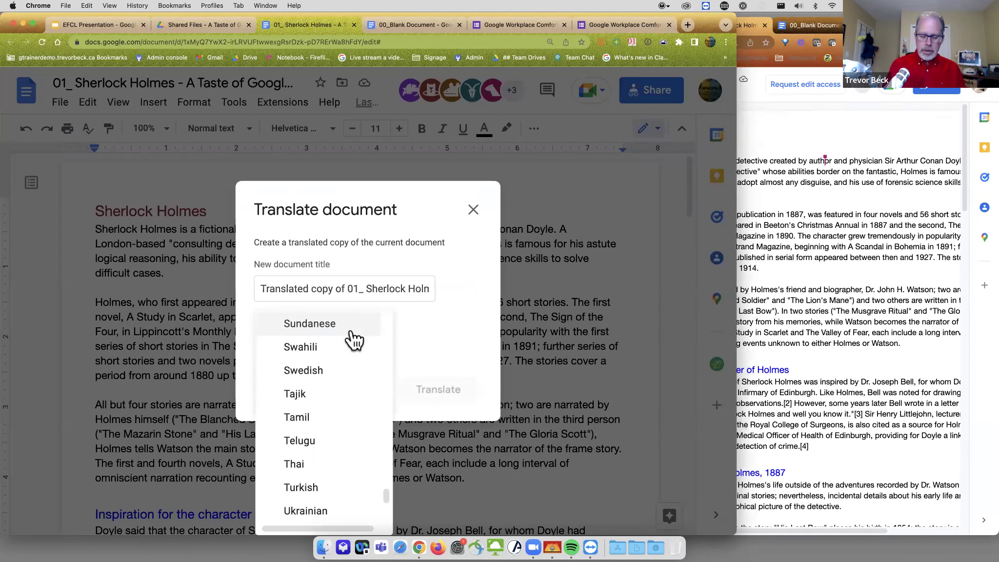
pyautogui.click(317, 515)
pyautogui.click(455, 393)
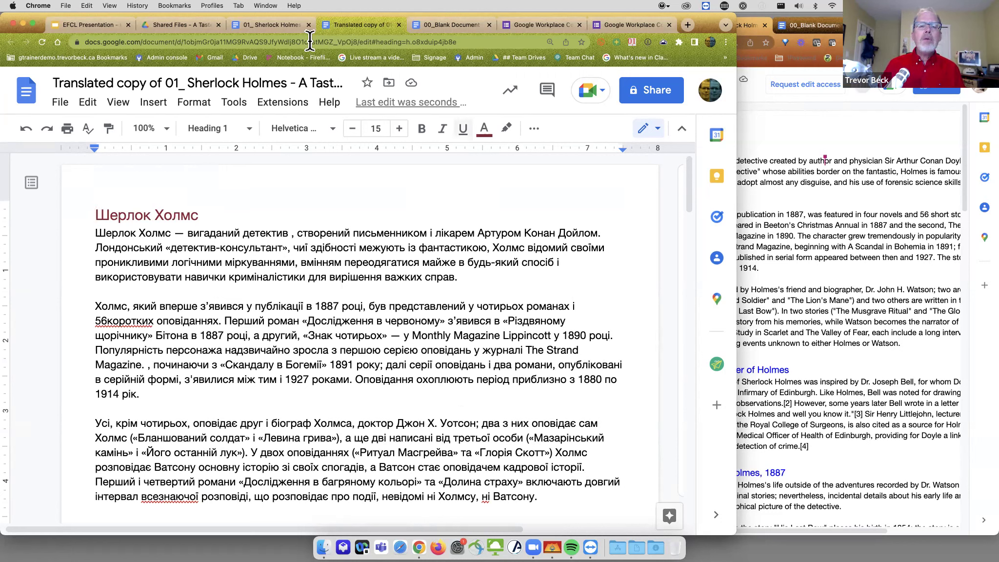
pyautogui.click(282, 23)
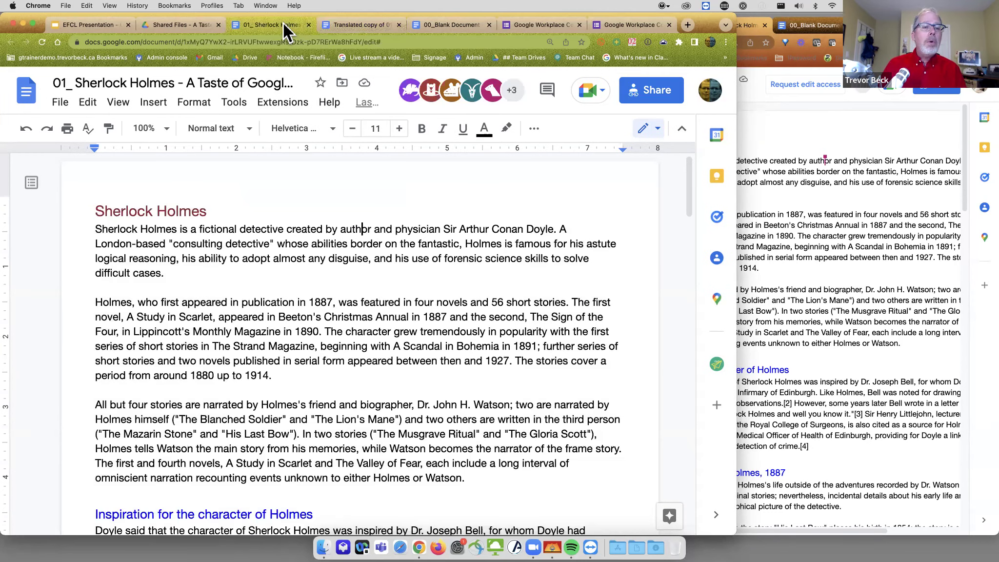
pyautogui.click(85, 30)
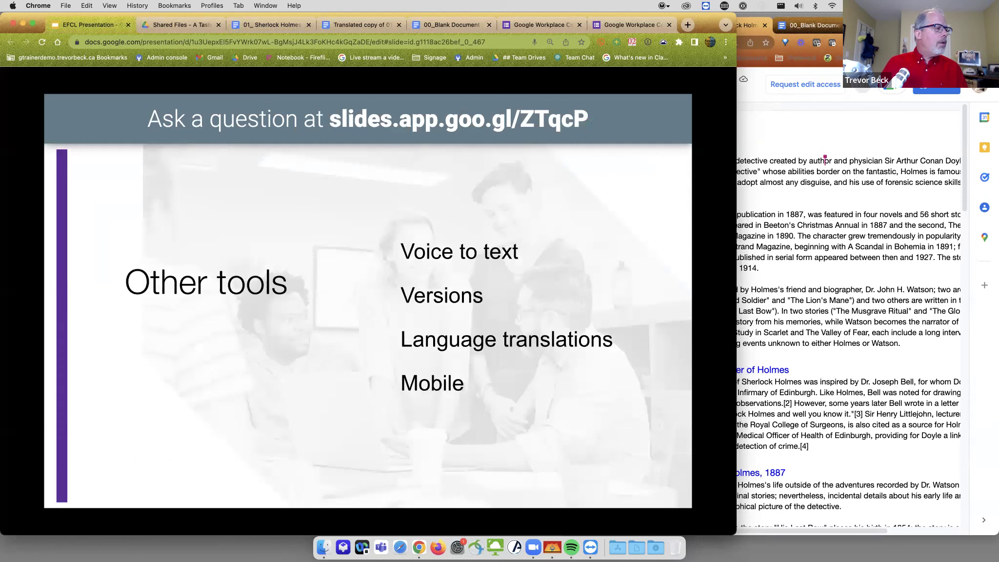
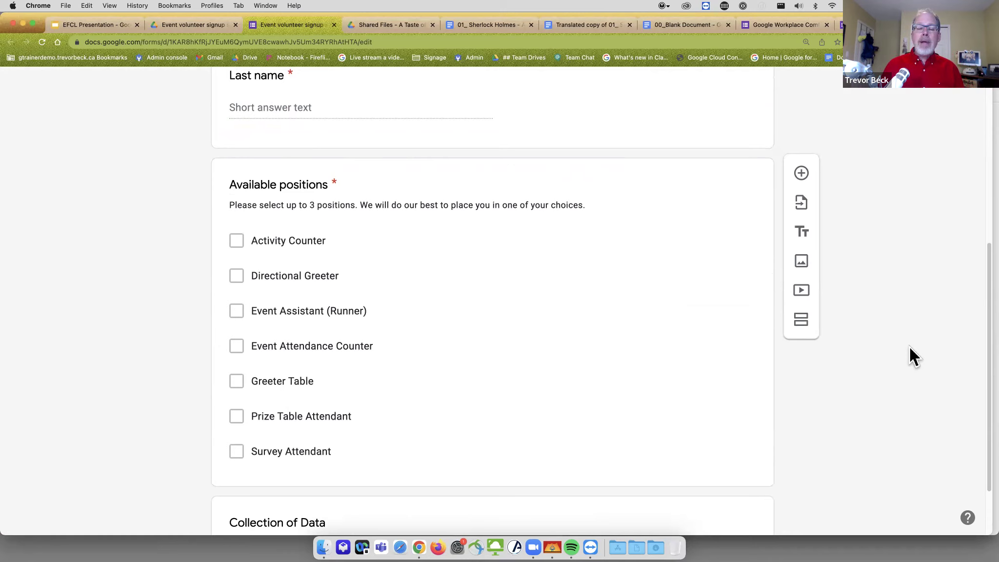
# Step: Review the Open House Volunteer Signup form's questions and open the Event volunteer signup sample (Responses) spreadsheet from its Drive folder
pyautogui.scroll(-3, 648, 317)
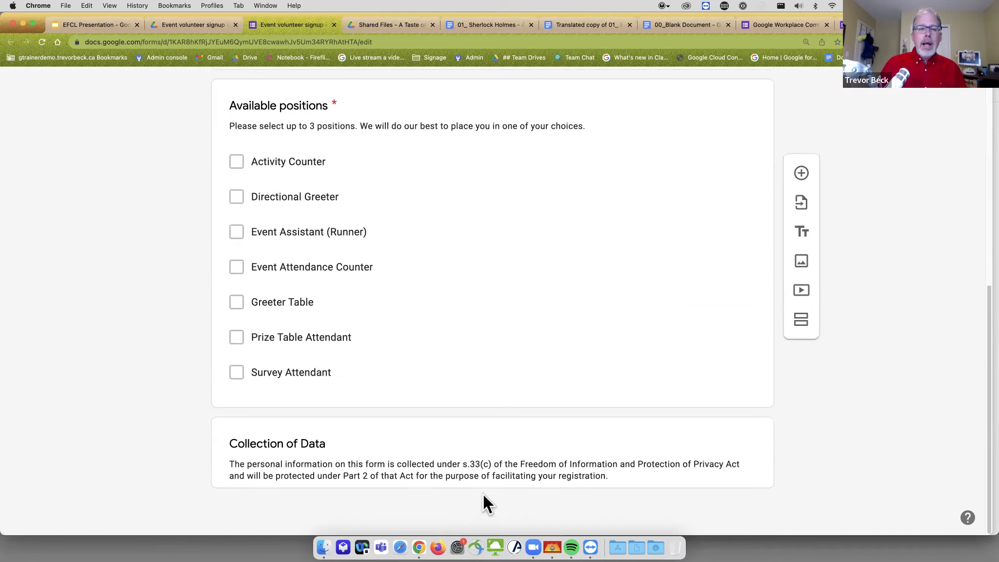
pyautogui.scroll(10, 298, 483)
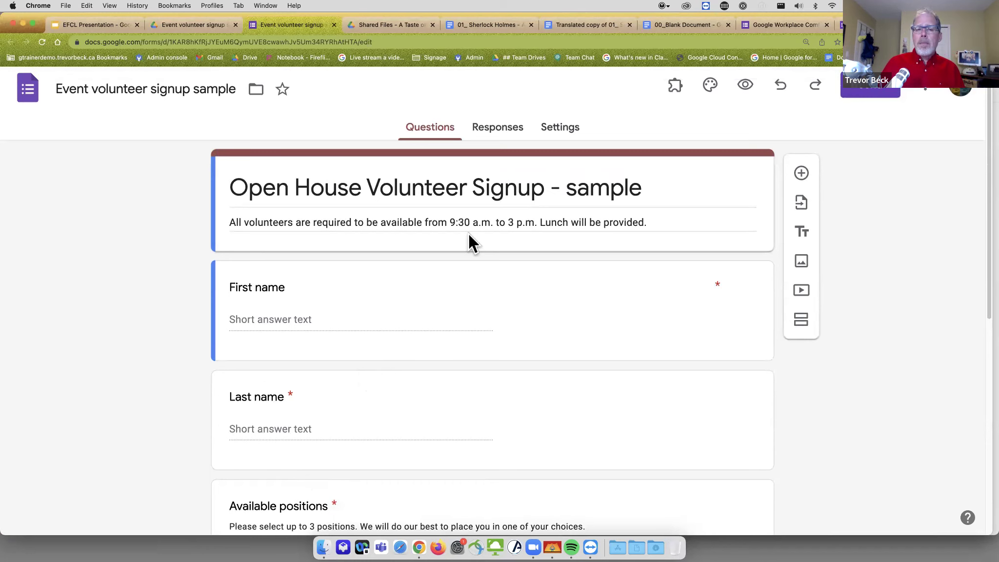
pyautogui.click(212, 25)
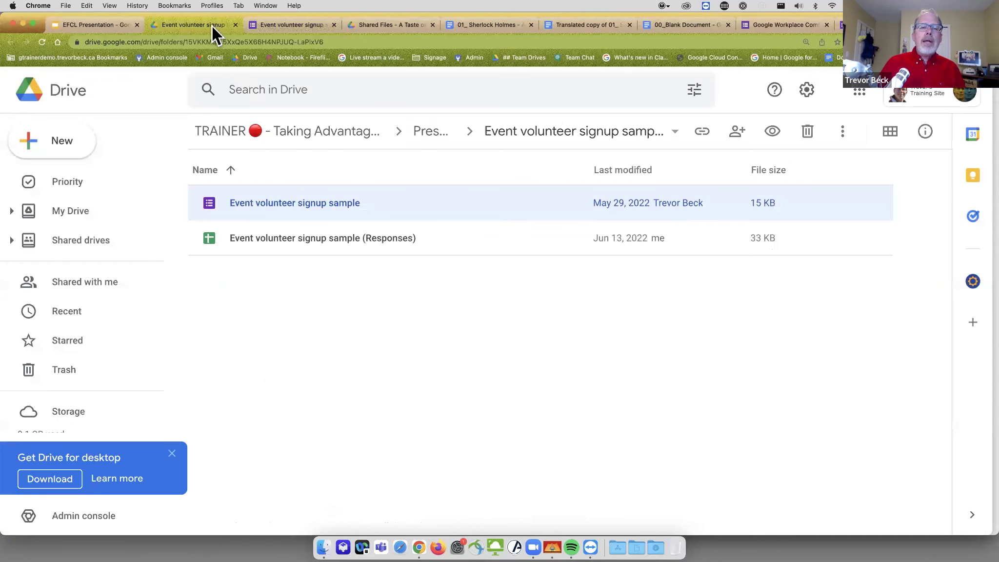
pyautogui.doubleClick(301, 240)
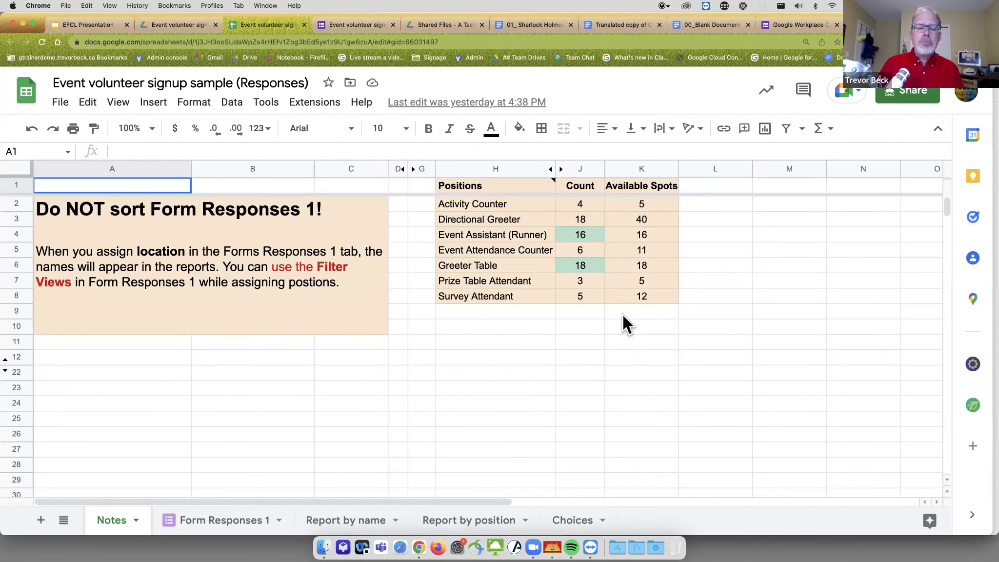
# Step: Go through the name and available-positions columns of Form Responses 1 and apply the Activity Counter filter view
pyautogui.click(227, 526)
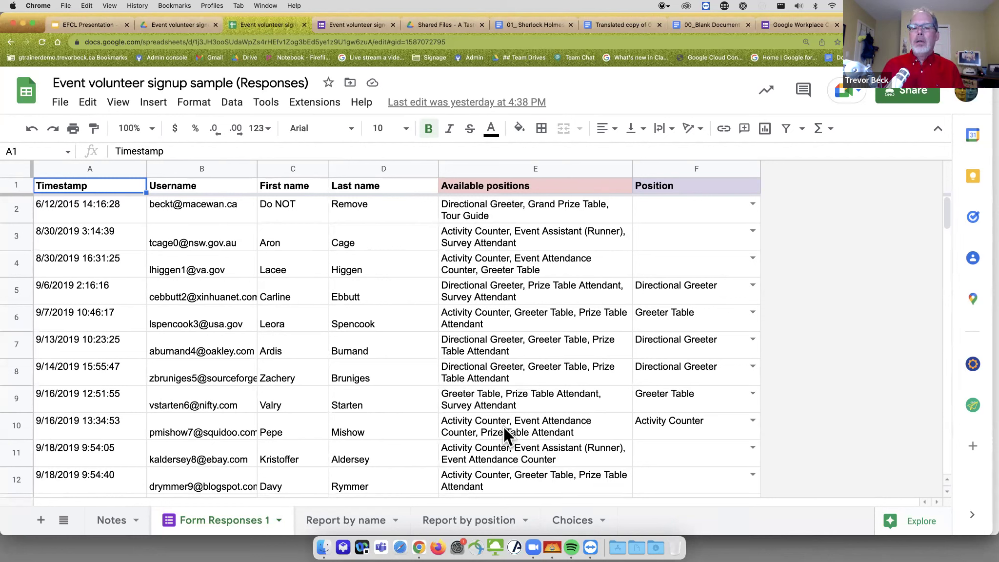
pyautogui.click(278, 165)
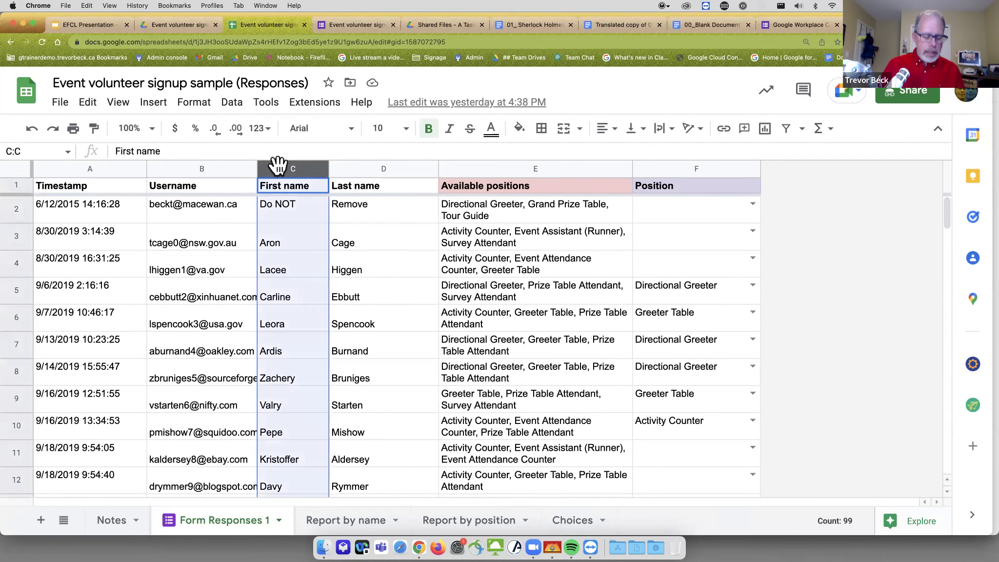
pyautogui.keyDown('shift'); pyautogui.click(384, 166); pyautogui.keyUp('shift')
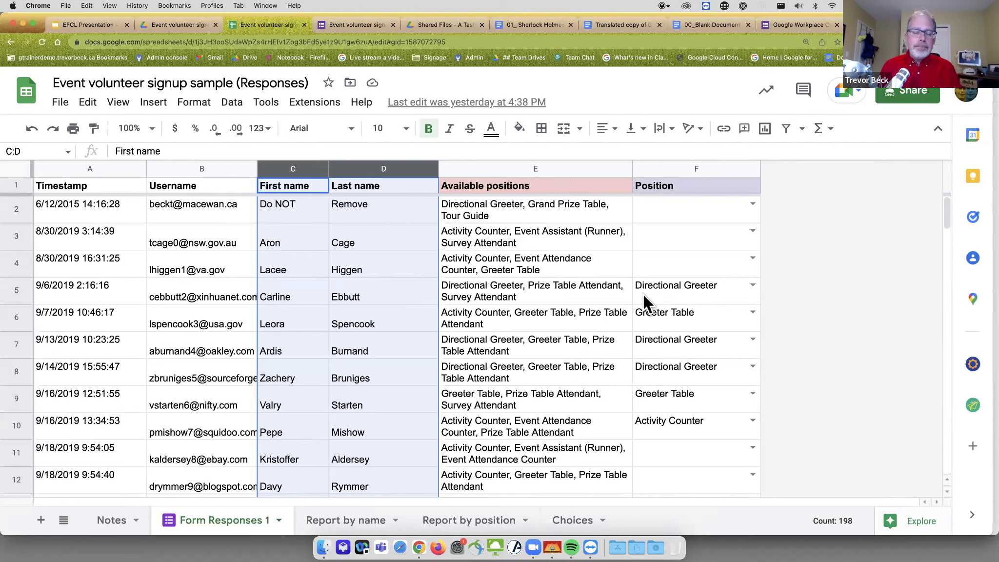
pyautogui.click(583, 307)
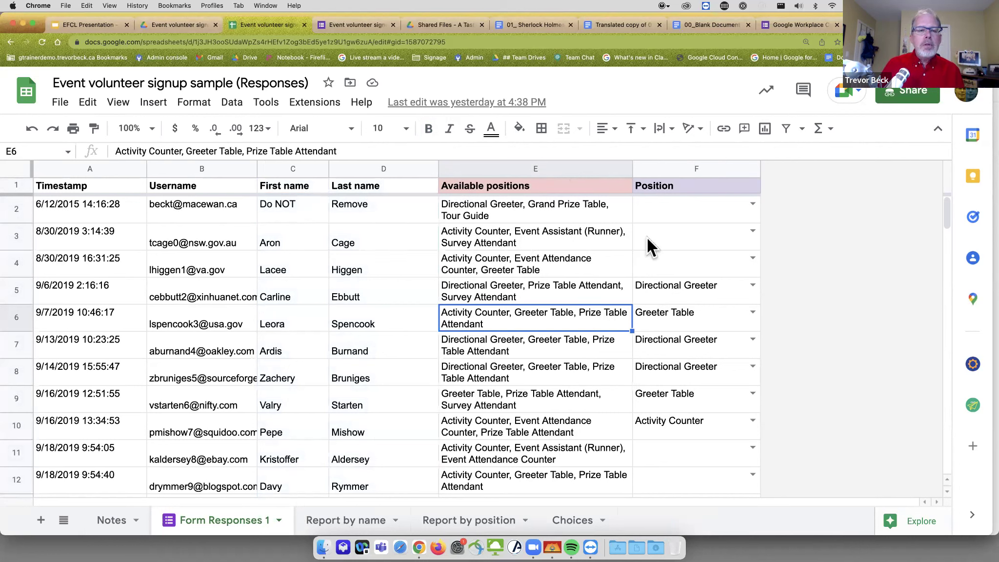
pyautogui.click(803, 129)
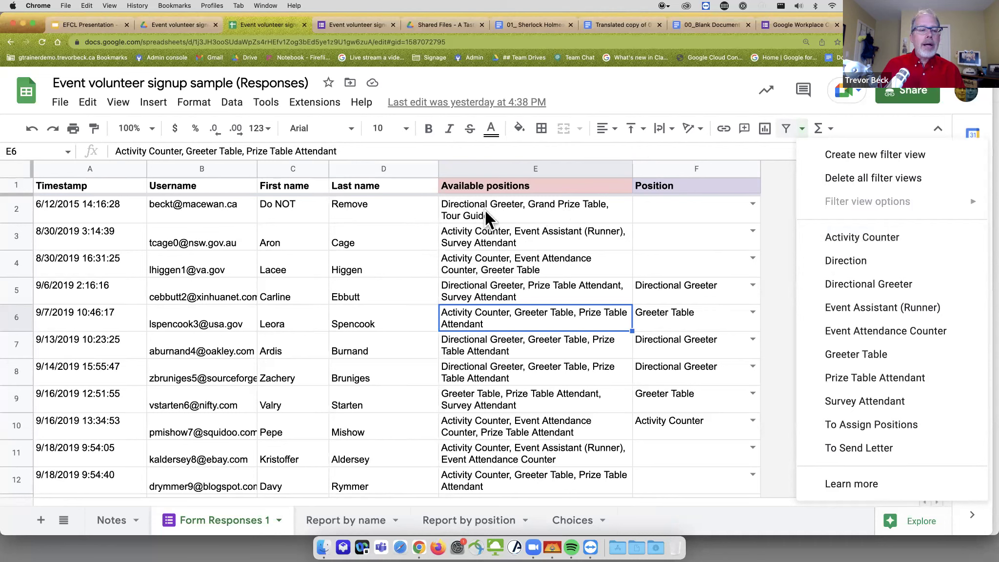
pyautogui.click(861, 240)
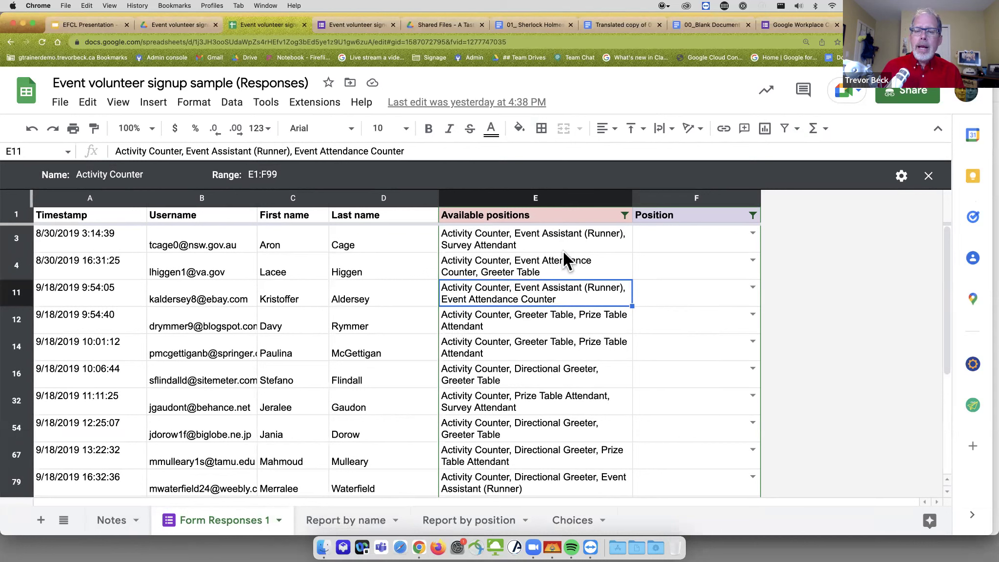
# Step: Assign Activity Counter as the position in cell F3, and clear that cell again
pyautogui.click(753, 234)
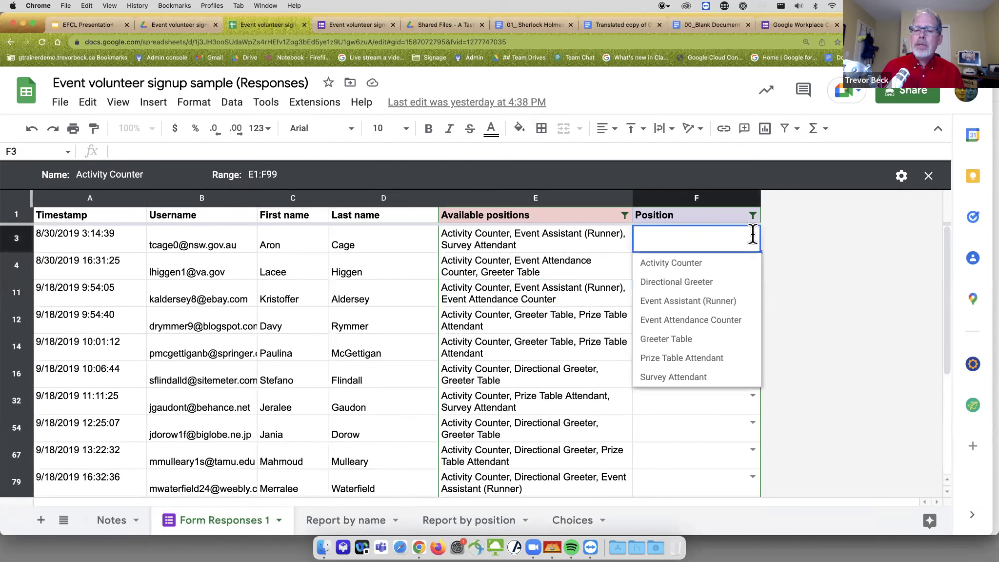
pyautogui.click(686, 269)
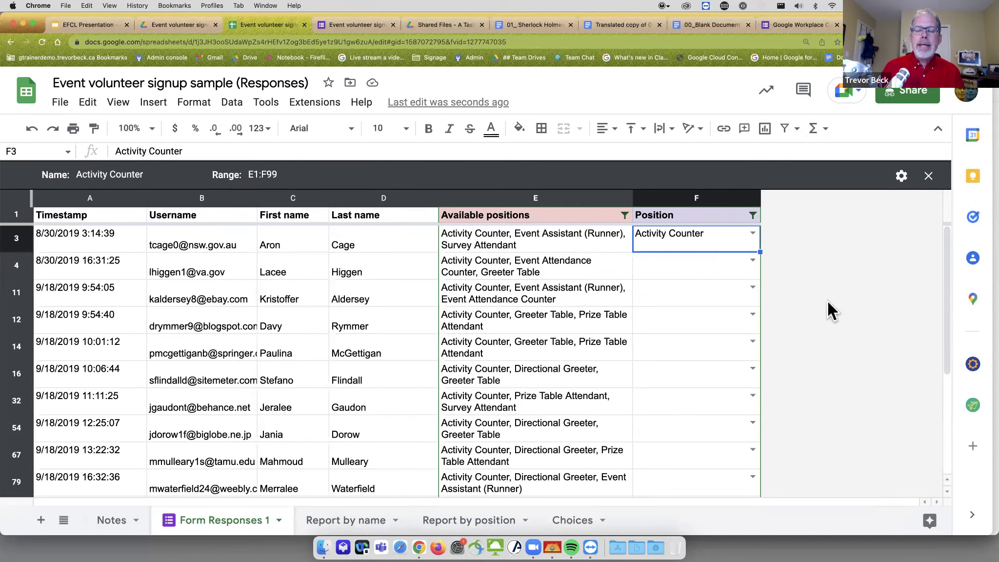
pyautogui.doubleClick(699, 231)
pyautogui.hotkey('ctrl', 'a')
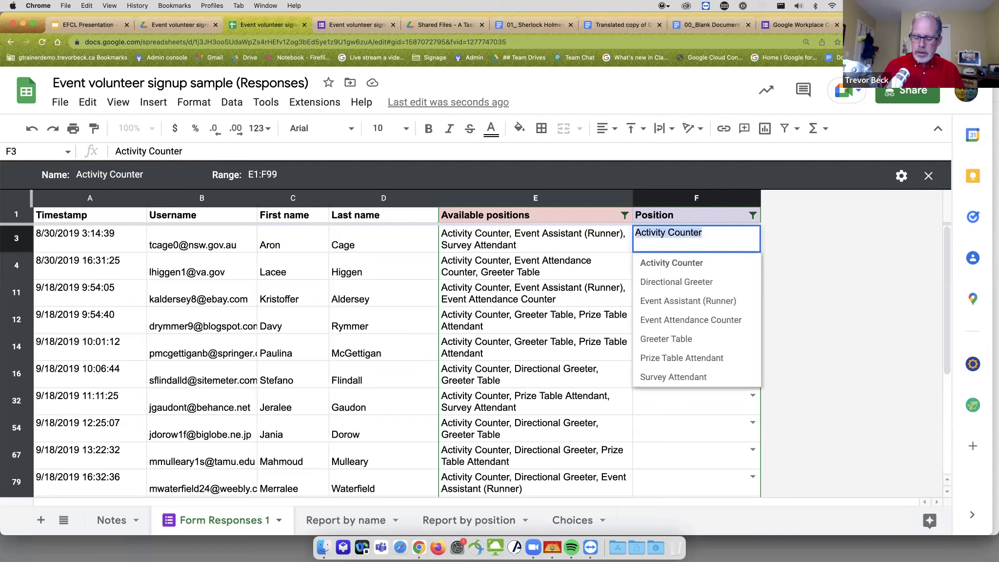
pyautogui.press('BackSpace')
pyautogui.click(722, 215)
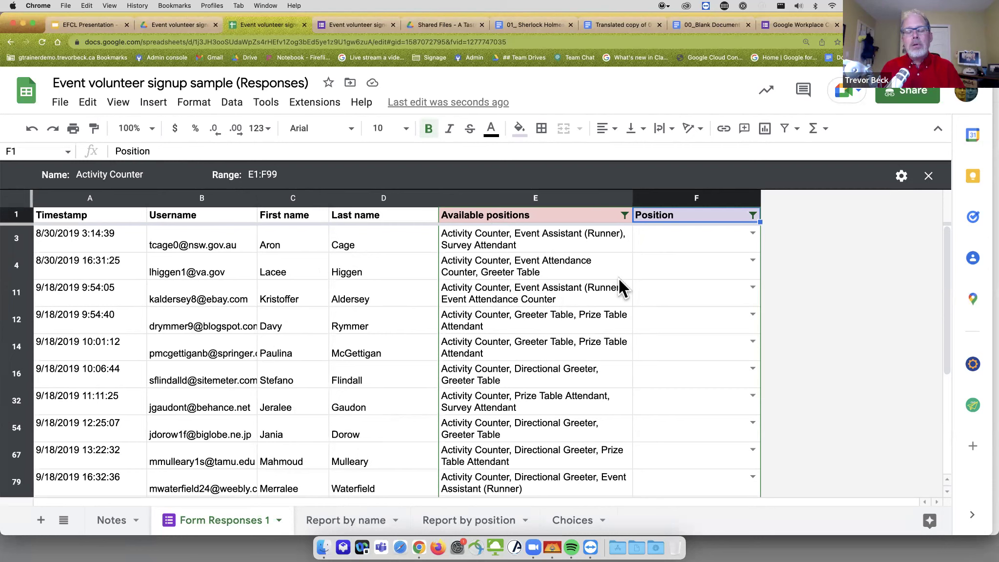
# Step: Examine the Report by name and Report by position sheets, including the volunteers grouped by position, and return to Form Responses 1
pyautogui.click(336, 526)
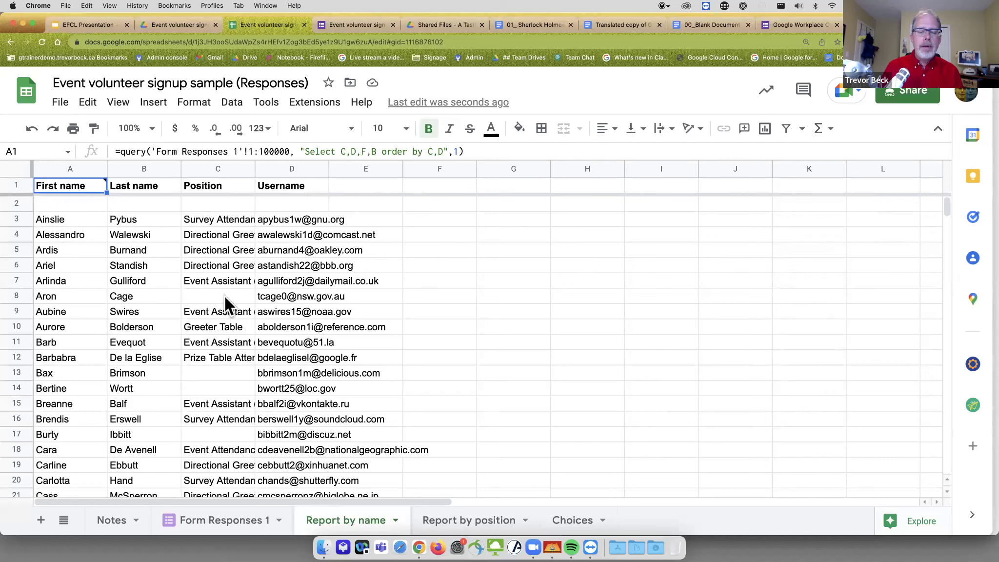
pyautogui.click(468, 521)
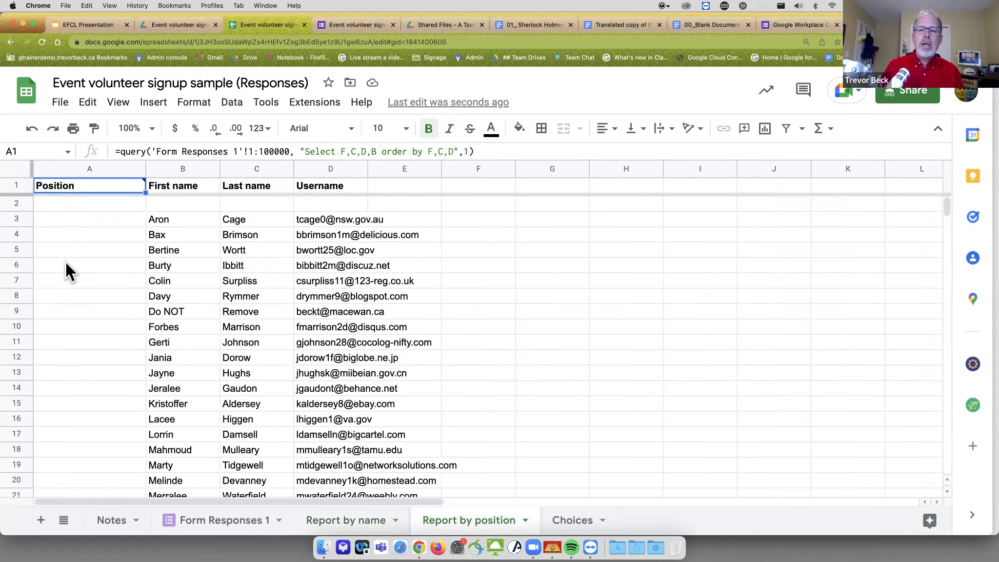
pyautogui.scroll(-4, 86, 272)
pyautogui.scroll(-11, 86, 272)
pyautogui.scroll(6, 86, 272)
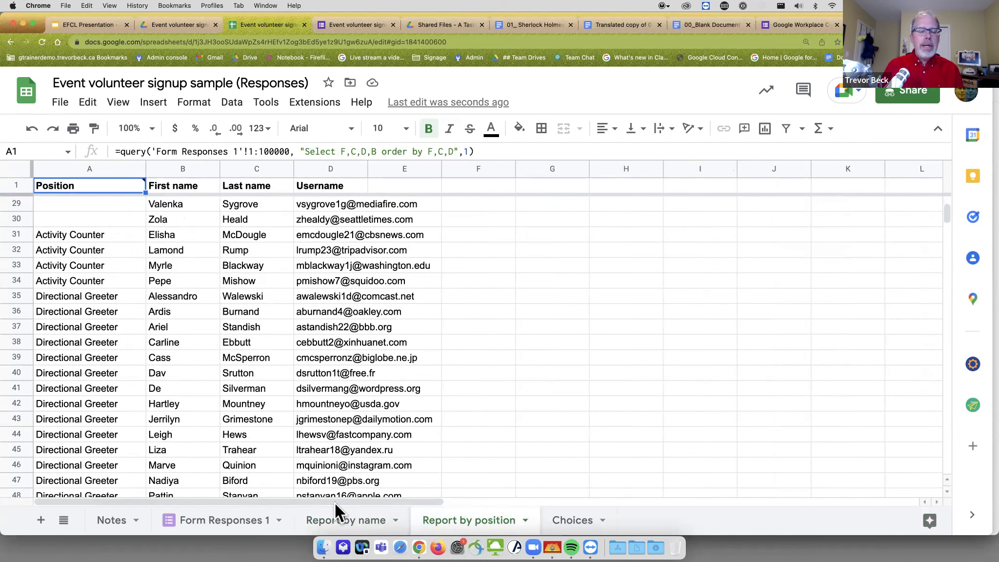
pyautogui.click(224, 522)
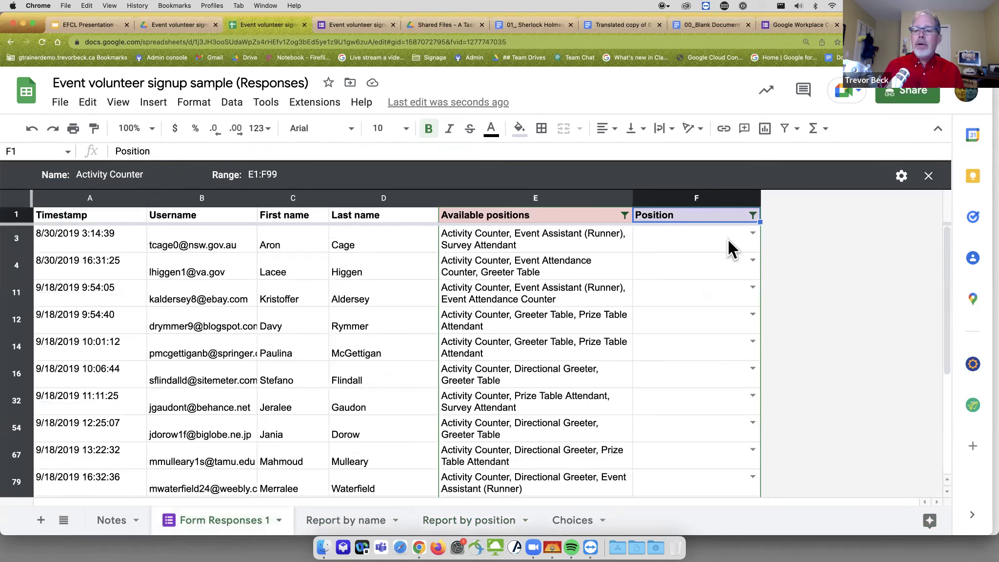
# Step: Assign Activity Counter as the position in cell F3 and check that volunteer's entry in the Report by name and Report by position sheets
pyautogui.click(752, 234)
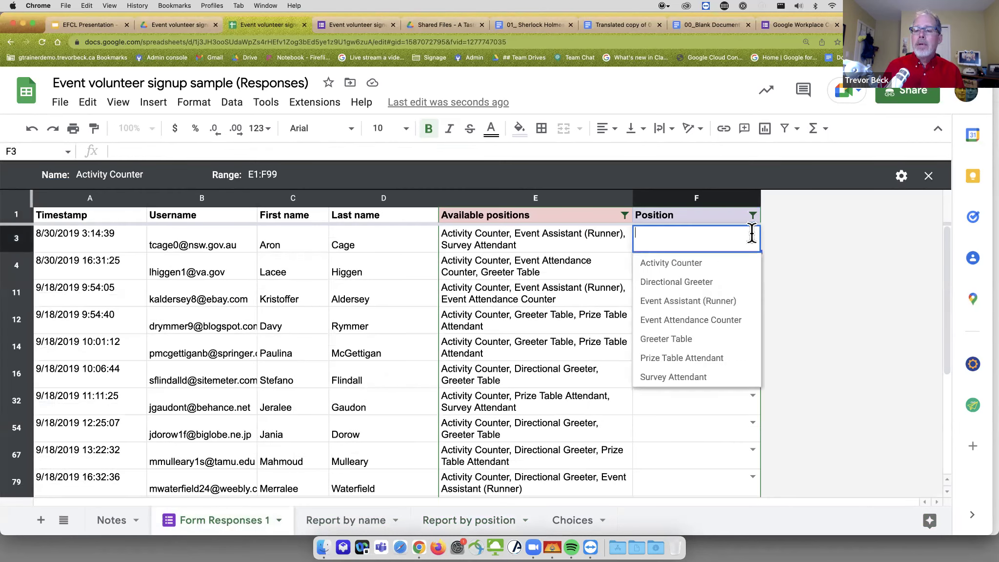
pyautogui.click(687, 266)
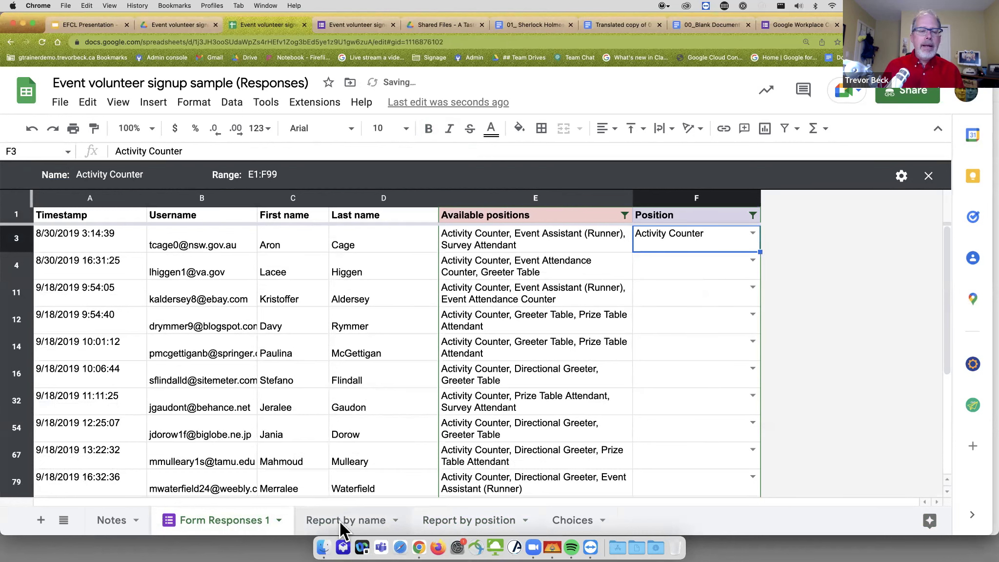
pyautogui.click(340, 522)
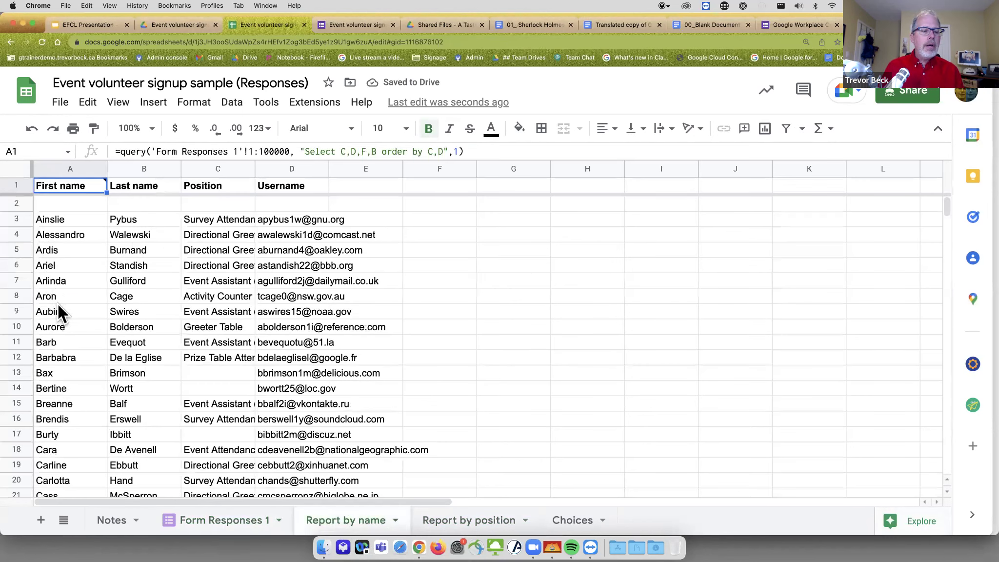
pyautogui.click(228, 295)
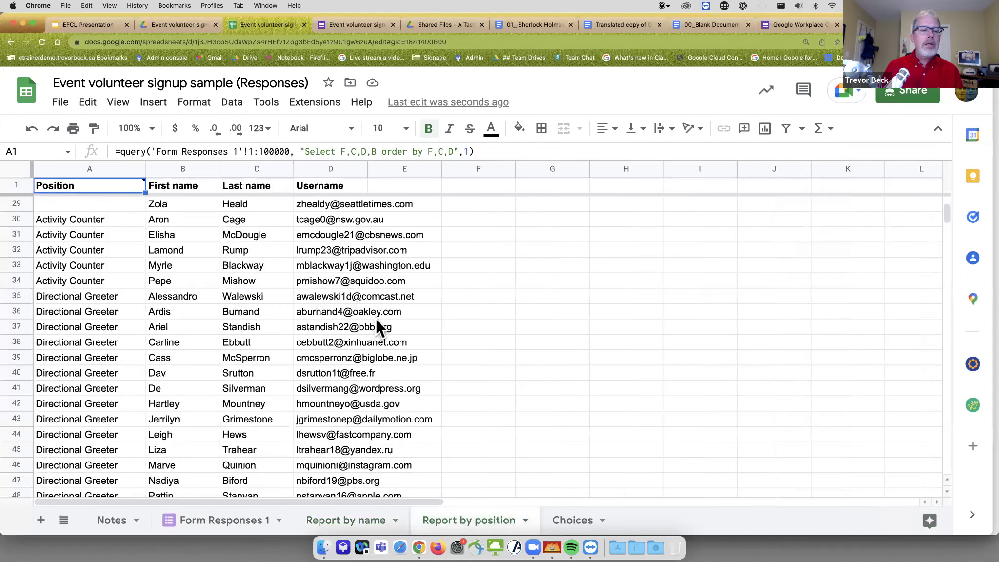
pyautogui.click(60, 220)
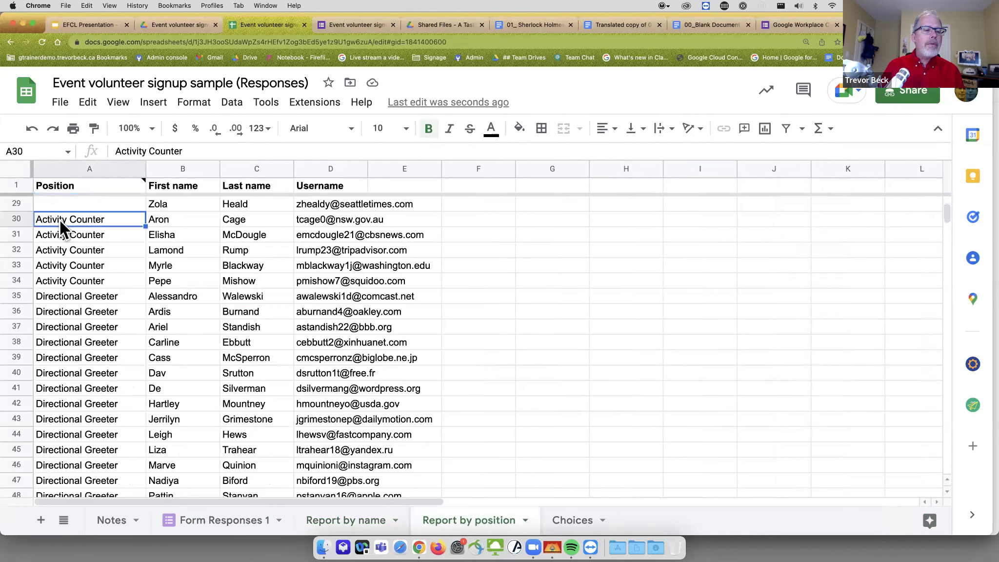
pyautogui.scroll(2, 93, 178)
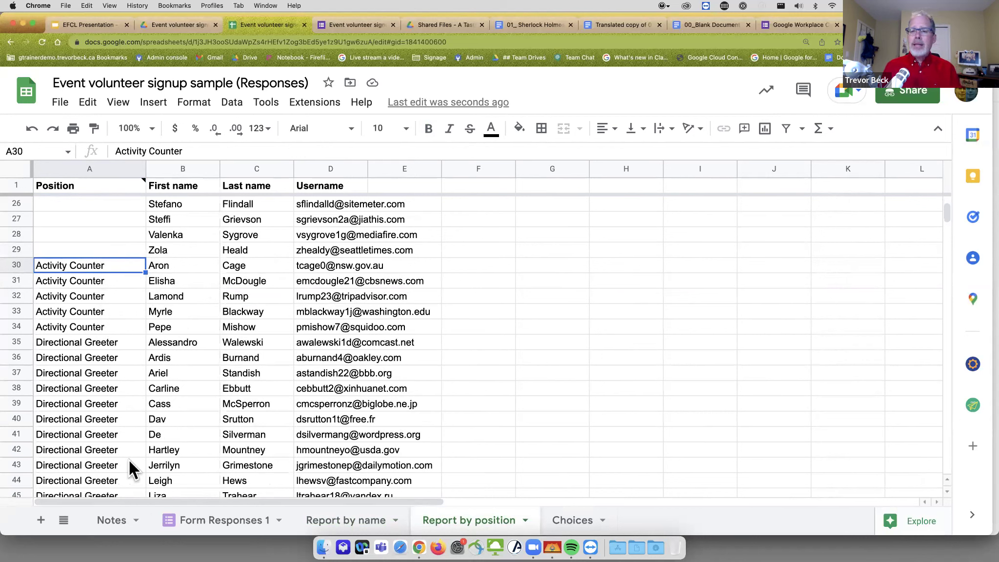
# Step: Check the position counts on the Notes sheet and view the filter views available for Form Responses 1
pyautogui.click(103, 519)
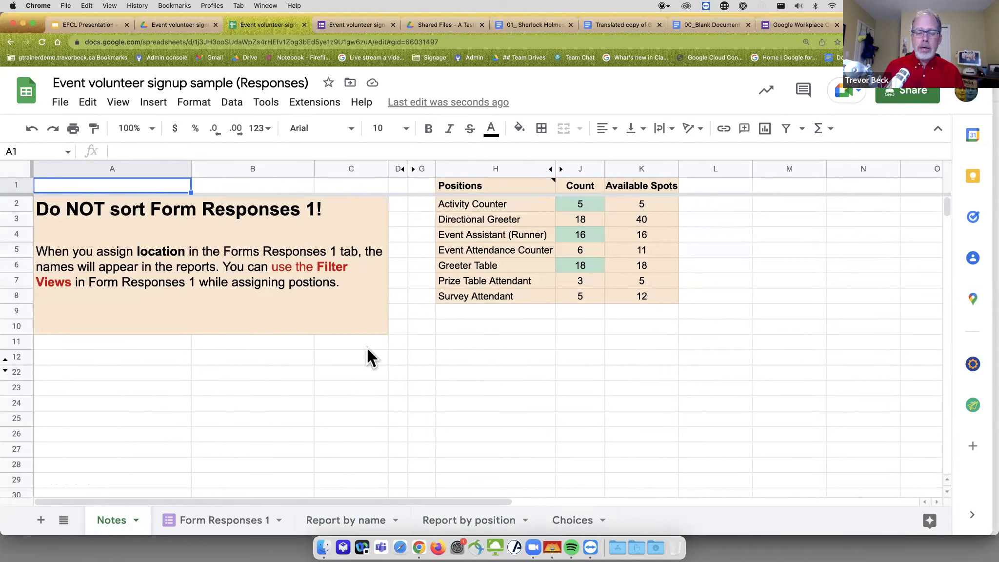
pyautogui.click(235, 526)
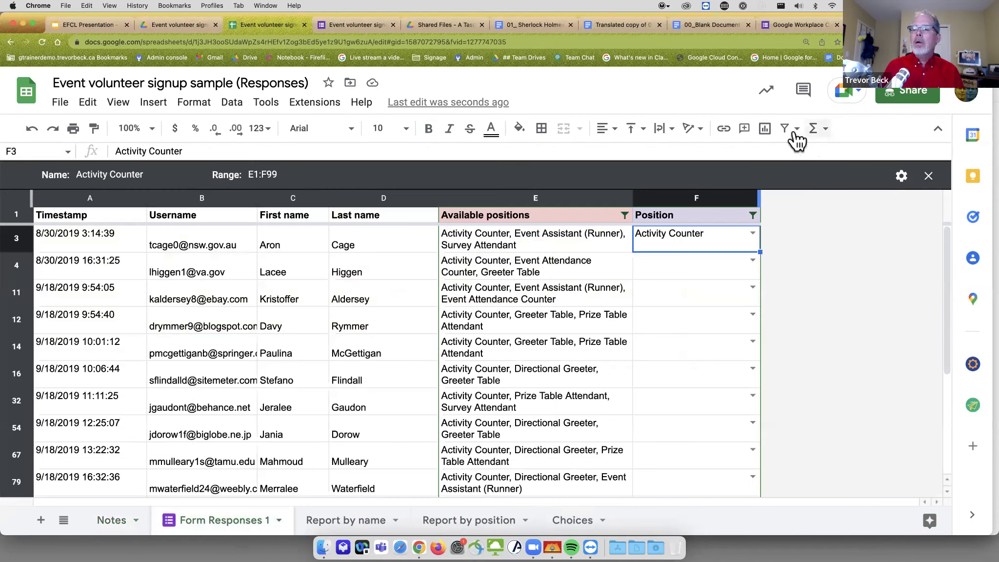
pyautogui.click(797, 129)
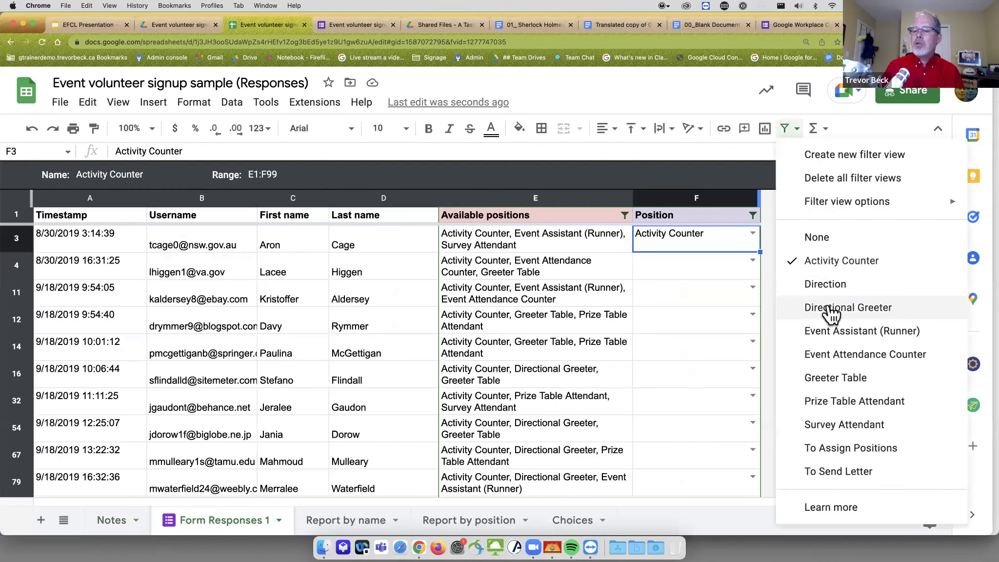
pyautogui.click(715, 87)
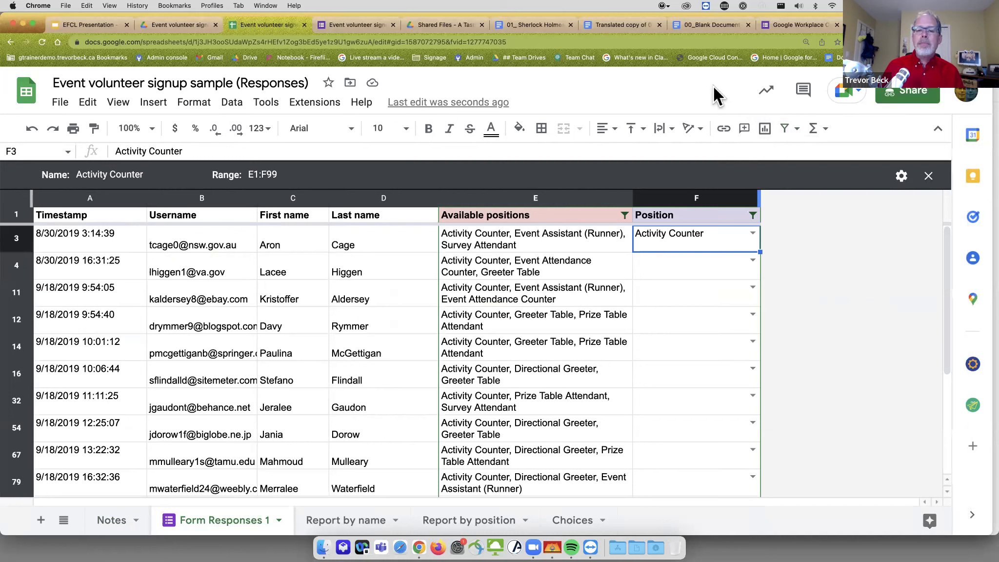
# Step: Assign Activity Counter as the position in cell F4 and compare the counts with the available spots on the Notes sheet
pyautogui.click(754, 260)
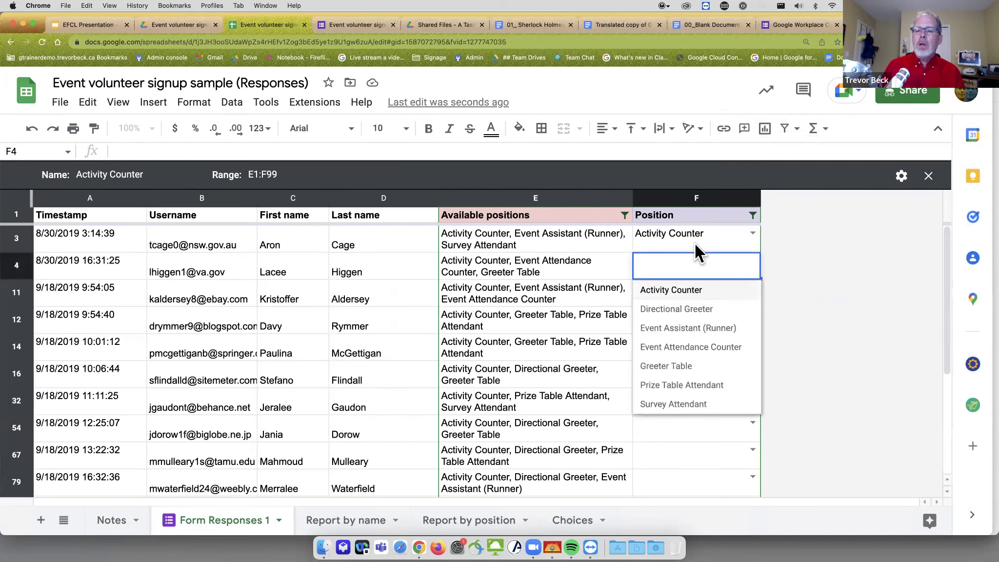
pyautogui.click(671, 290)
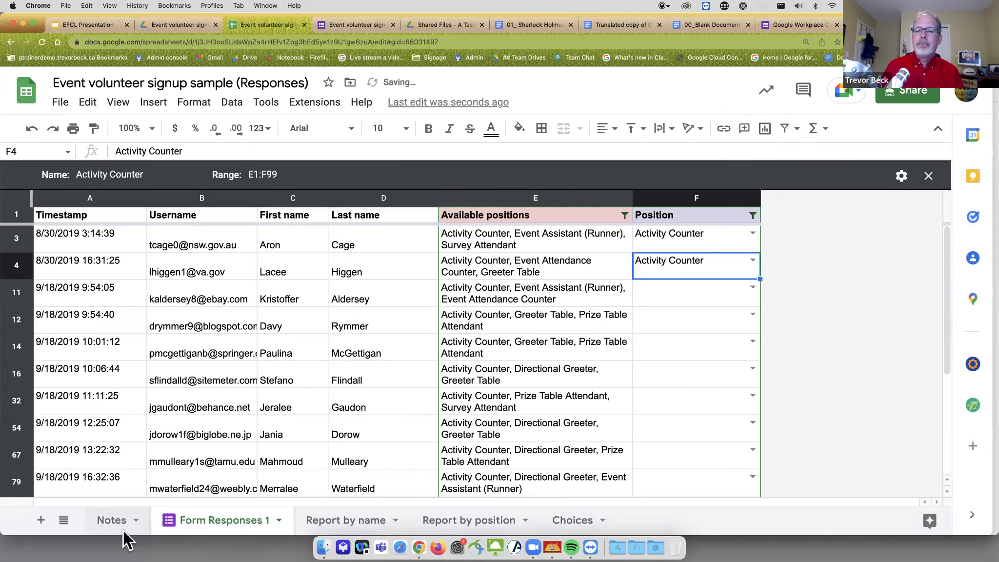
pyautogui.click(115, 522)
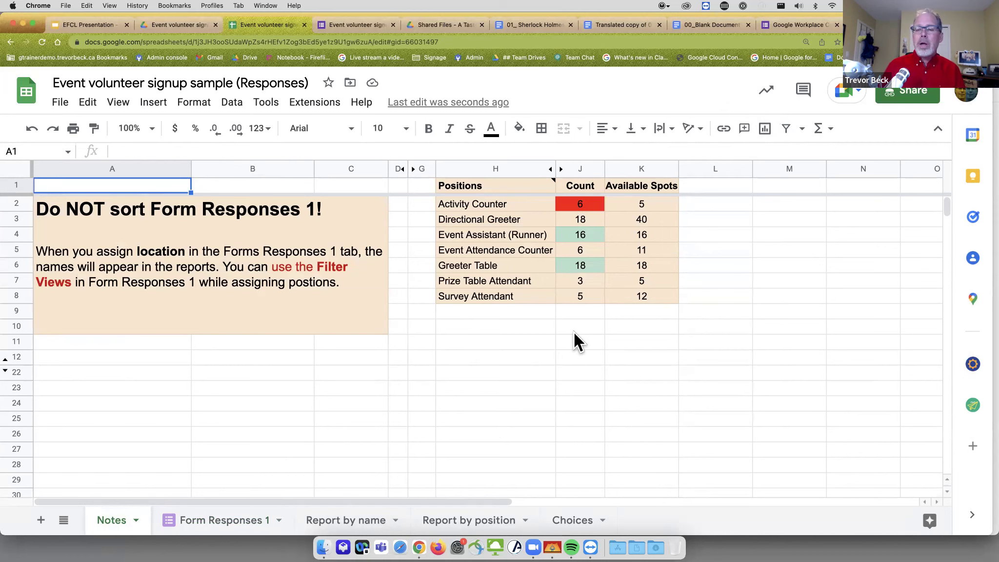
# Step: Review the Report by name sheet and the Activity Counter and Directional Greeter groups in Report by position
pyautogui.click(359, 528)
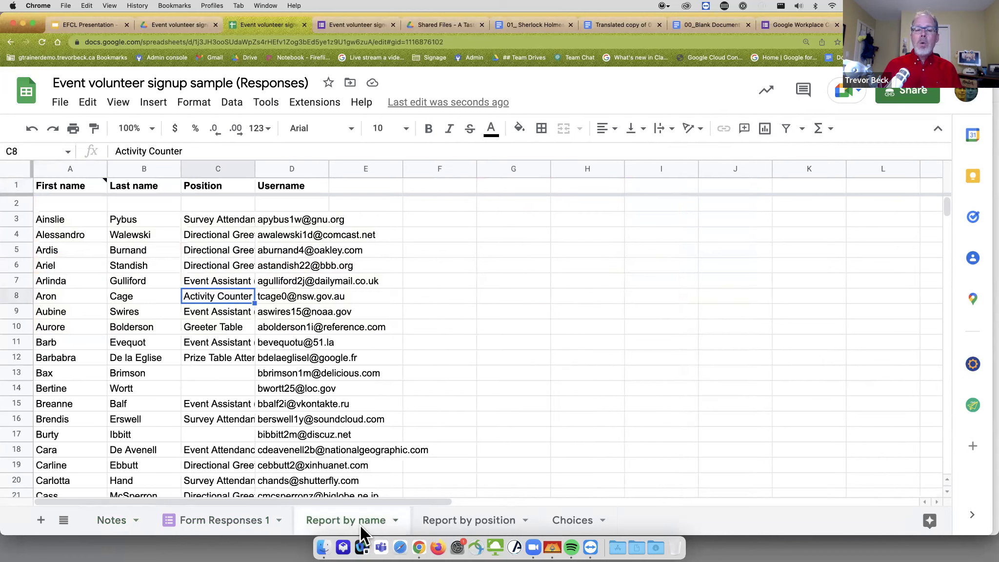
pyautogui.click(454, 523)
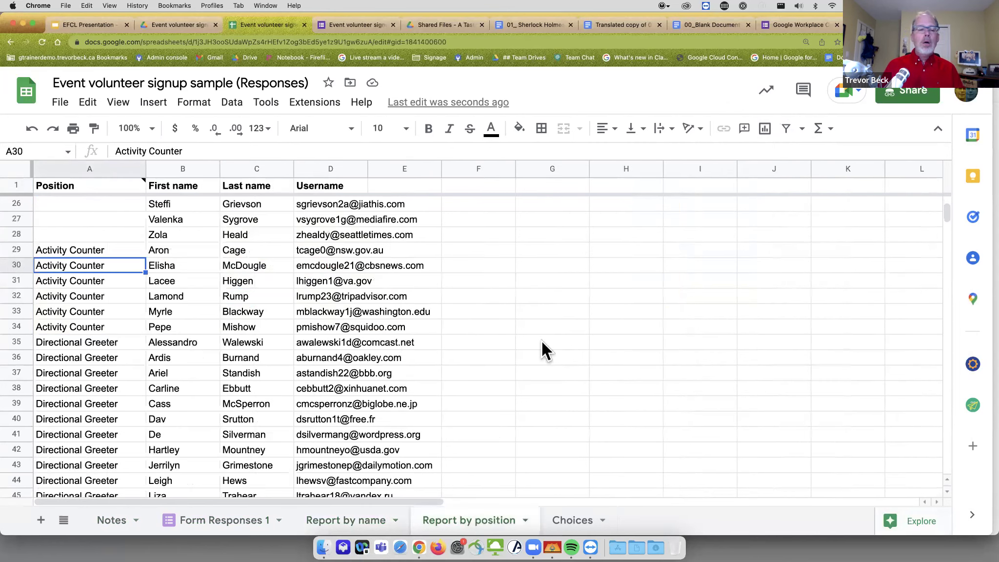
pyautogui.scroll(-3, 543, 342)
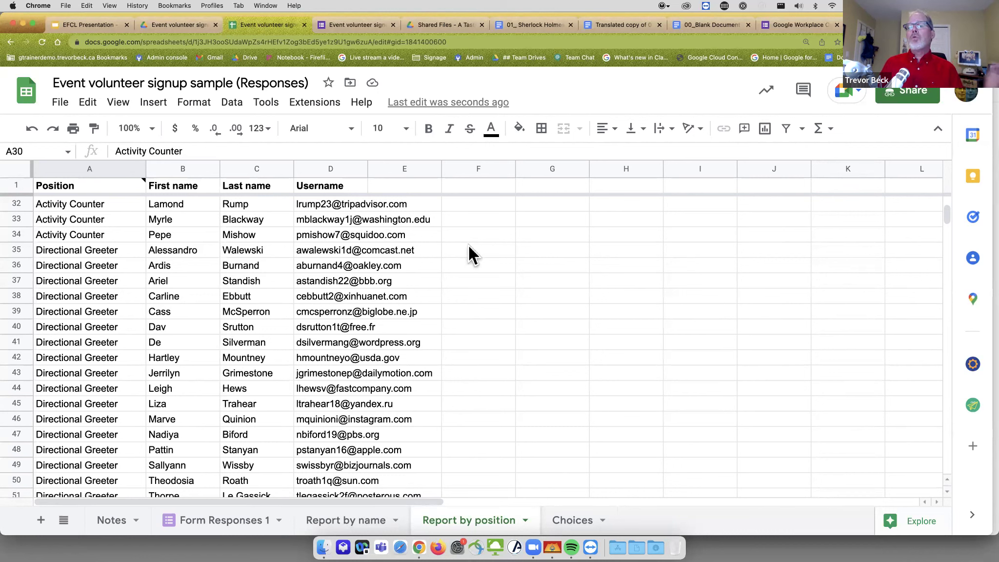
# Step: View the new-file options, including Google Forms, in the Shared Files Drive folder and return to the Event volunteer signup sample folder
pyautogui.click(438, 26)
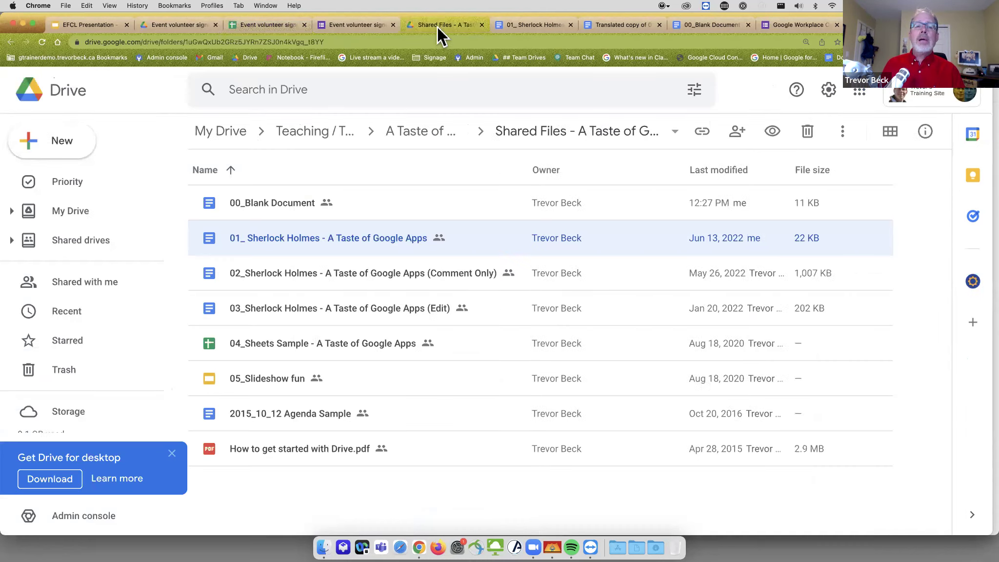
pyautogui.click(35, 144)
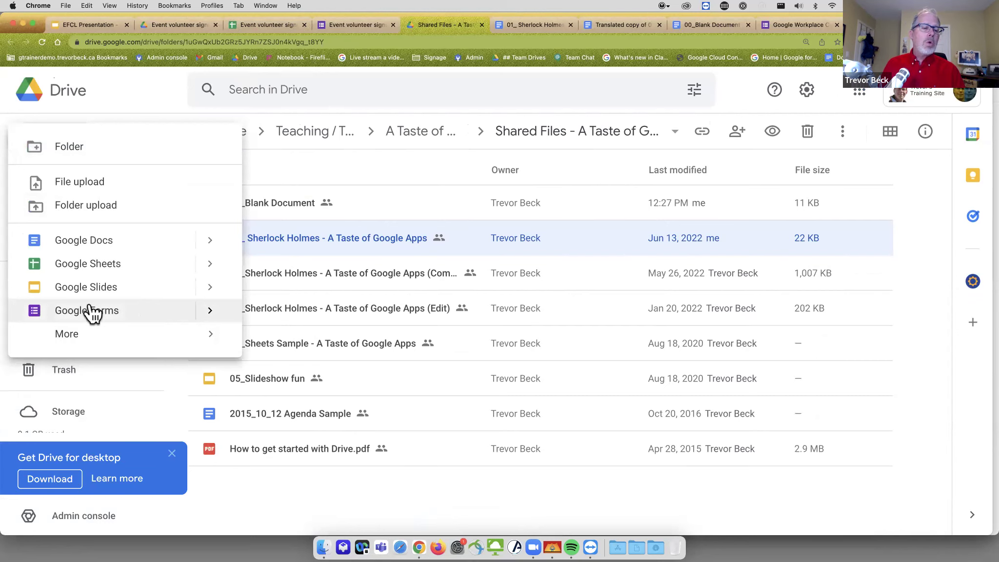
pyautogui.click(148, 24)
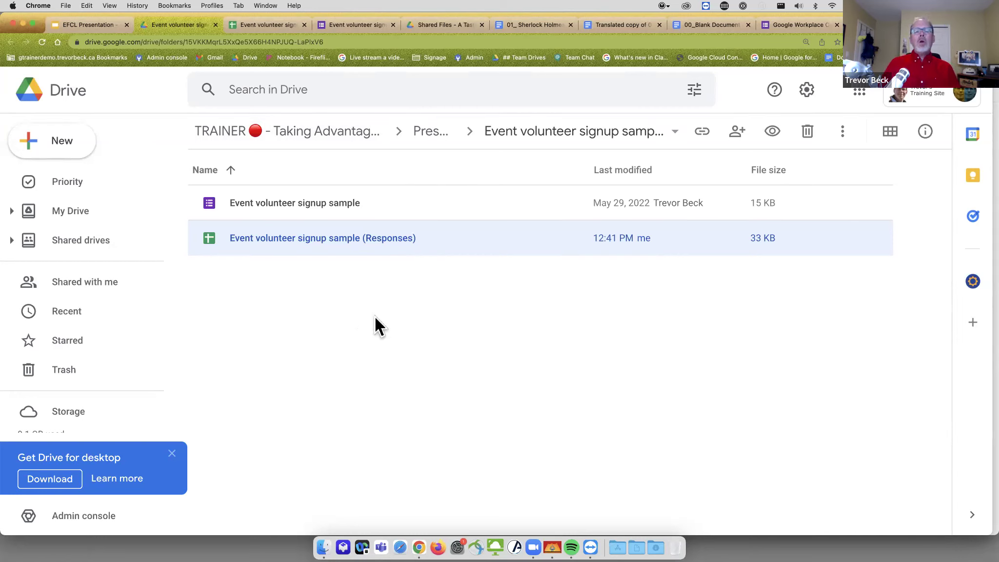
# Step: Reopen the Event volunteer signup sample (Responses) spreadsheet and examine Report by name and the name, available-positions and position columns of Form Responses 1
pyautogui.doubleClick(342, 244)
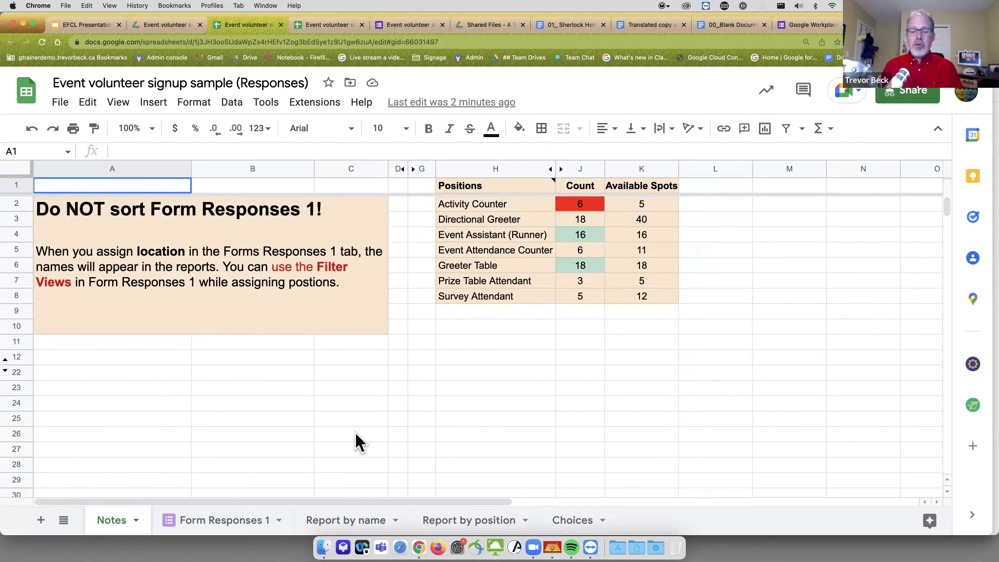
pyautogui.click(371, 518)
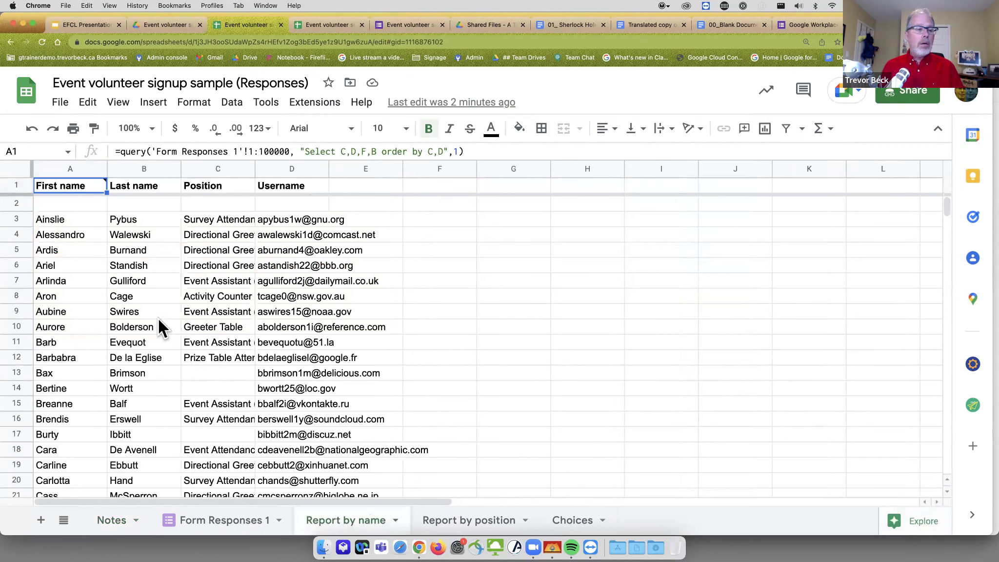
pyautogui.click(61, 268)
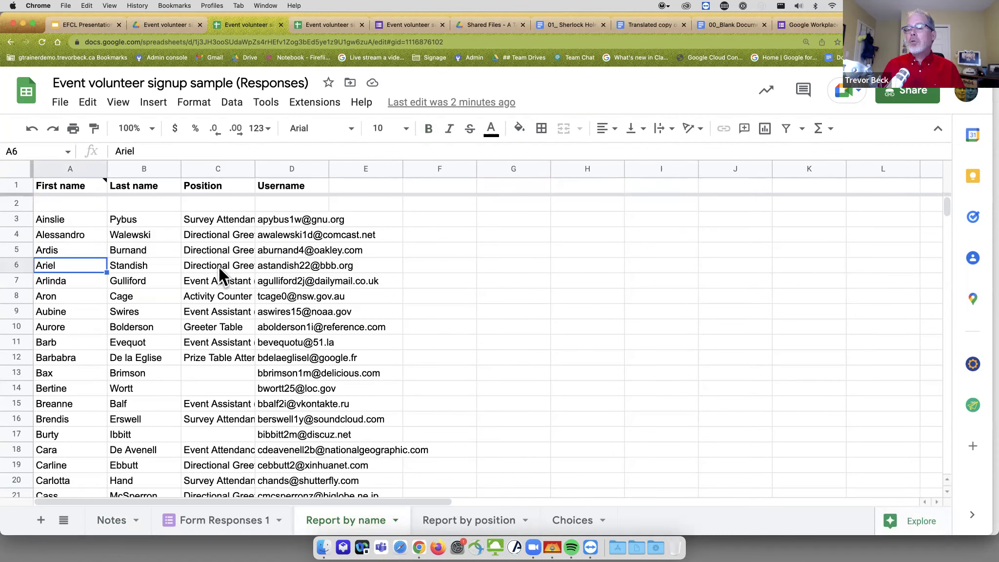
pyautogui.click(221, 521)
pyautogui.moveTo(247, 329)
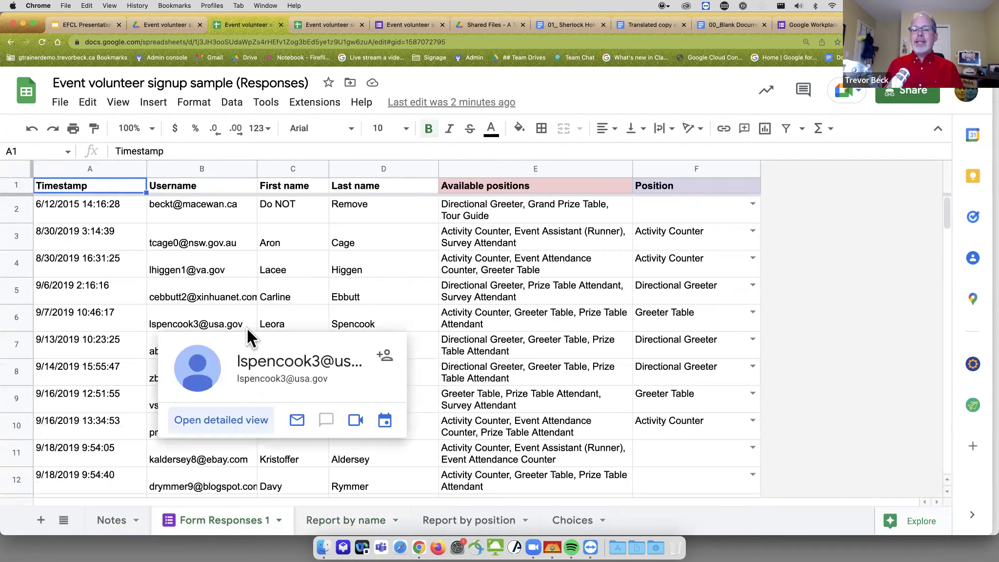
pyautogui.click(525, 260)
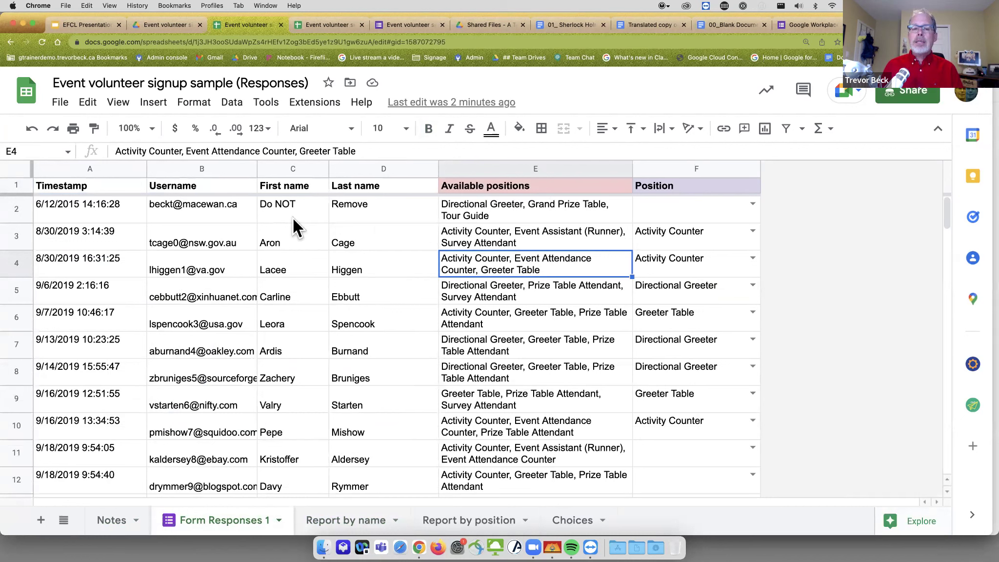
pyautogui.moveTo(290, 214); pyautogui.dragTo(500, 356)
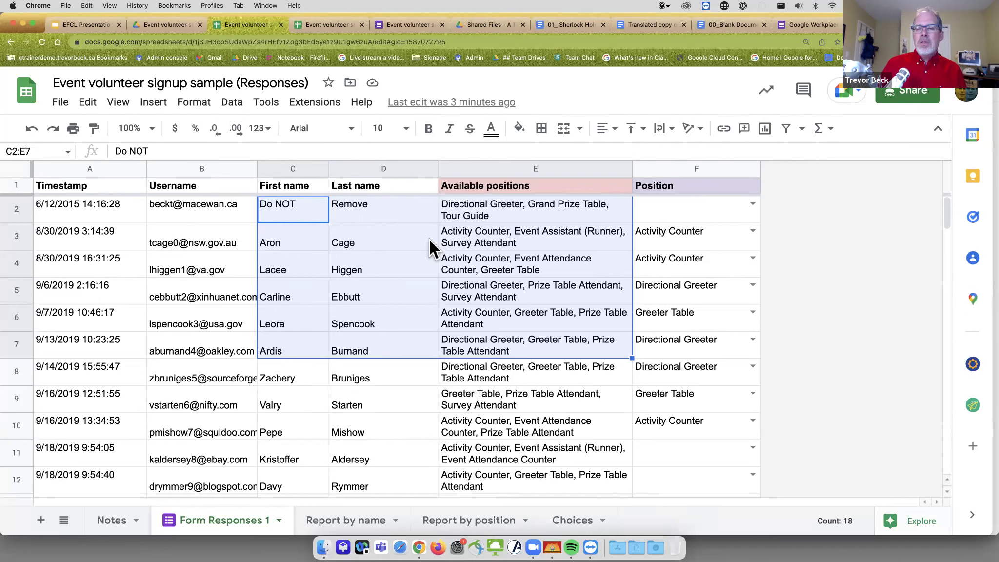
pyautogui.click(693, 240)
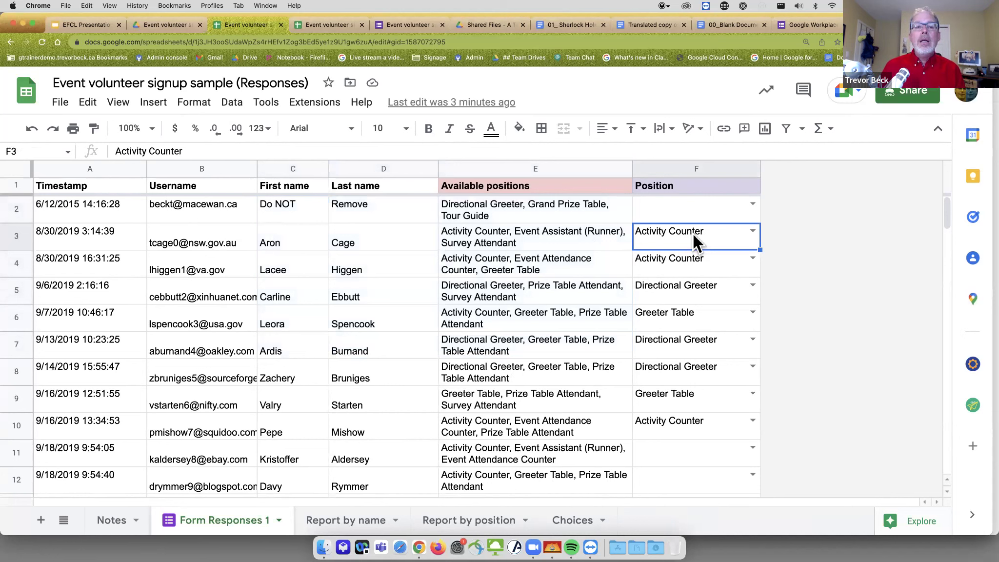